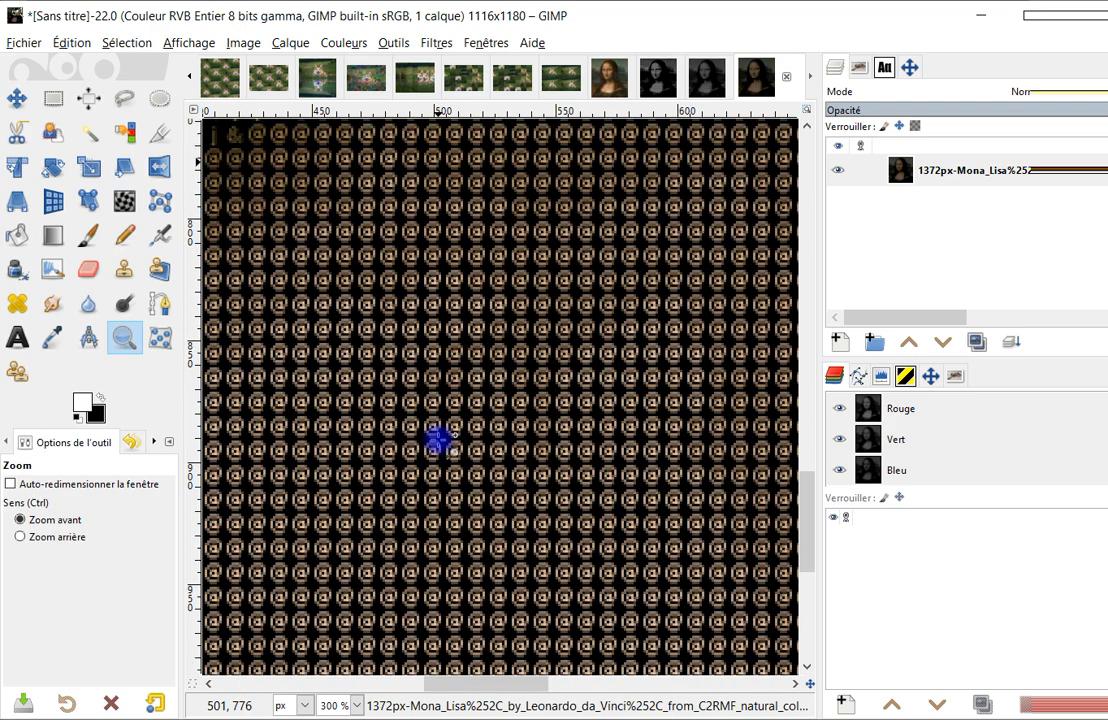
# Examine the characters of the finished Mona Lisa ASCII-art image up close and across the whole picture
pyautogui.keyDown('ctrl'); pyautogui.scroll(-5, 439, 436); pyautogui.keyUp('ctrl')
pyautogui.keyDown('ctrl'); pyautogui.scroll(2, 440, 432); pyautogui.keyUp('ctrl')
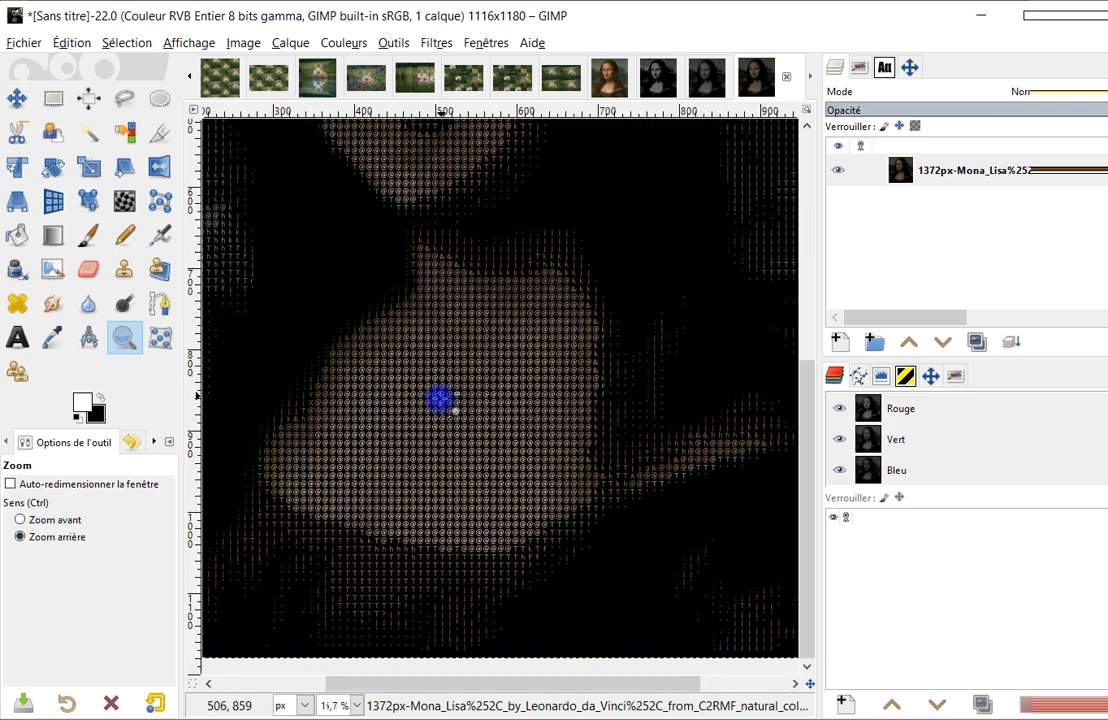
pyautogui.keyDown('ctrl'); pyautogui.scroll(-2, 440, 400); pyautogui.keyUp('ctrl')
pyautogui.moveTo(429, 264); pyautogui.dragTo(455, 284)
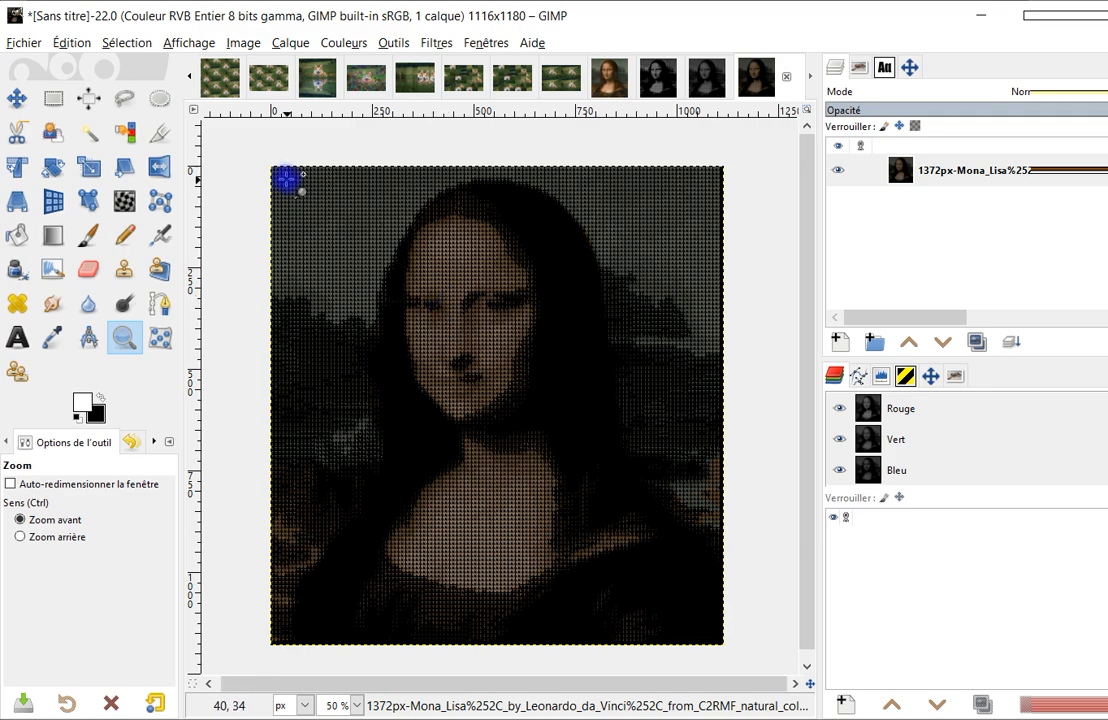
pyautogui.moveTo(264, 160); pyautogui.dragTo(698, 620)
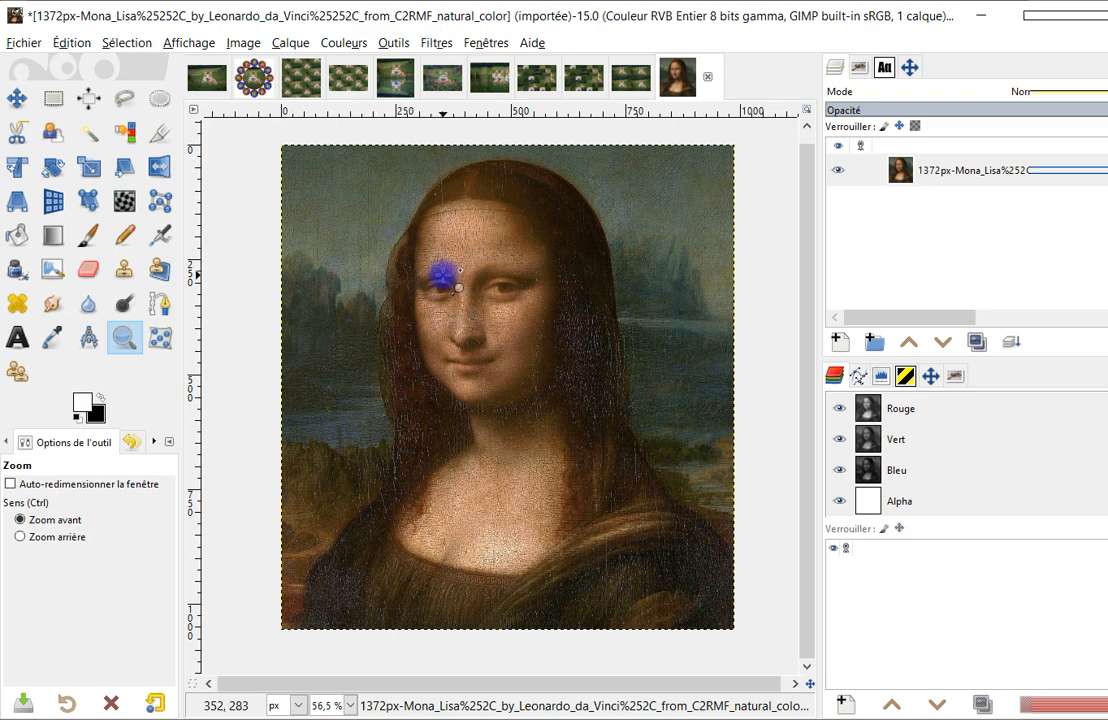
# Open G'MIC-Qt on the original Mona Lisa image and reset the Ascii Art filter's parameters to their defaults
pyautogui.click(437, 44)
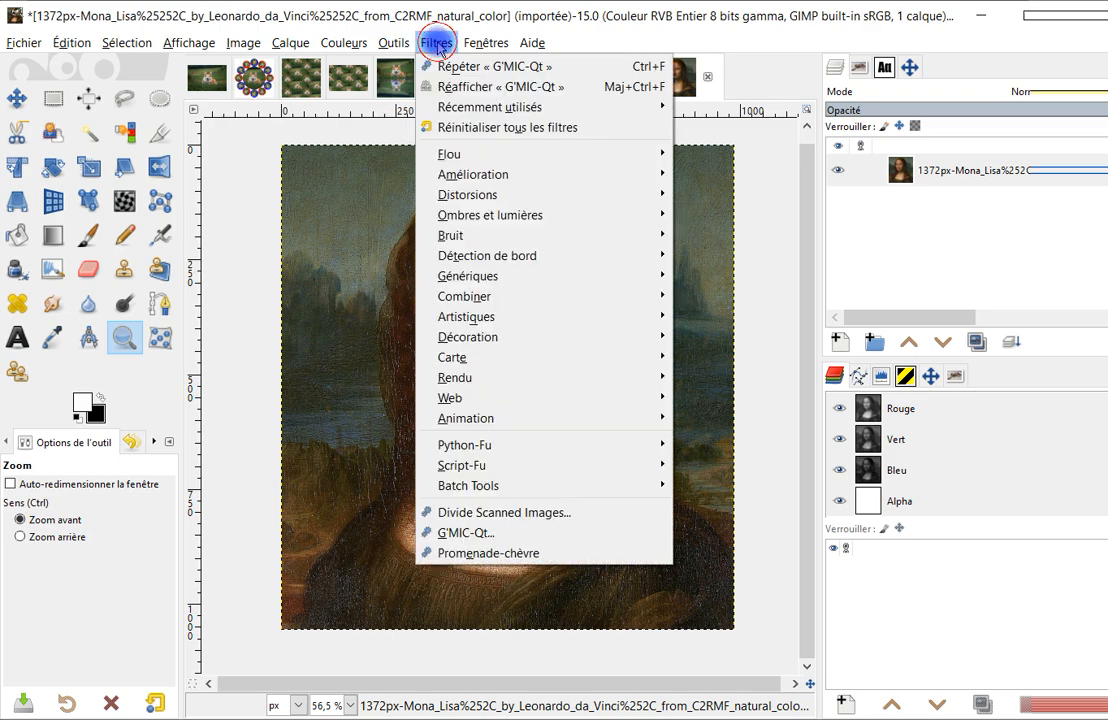
pyautogui.click(468, 533)
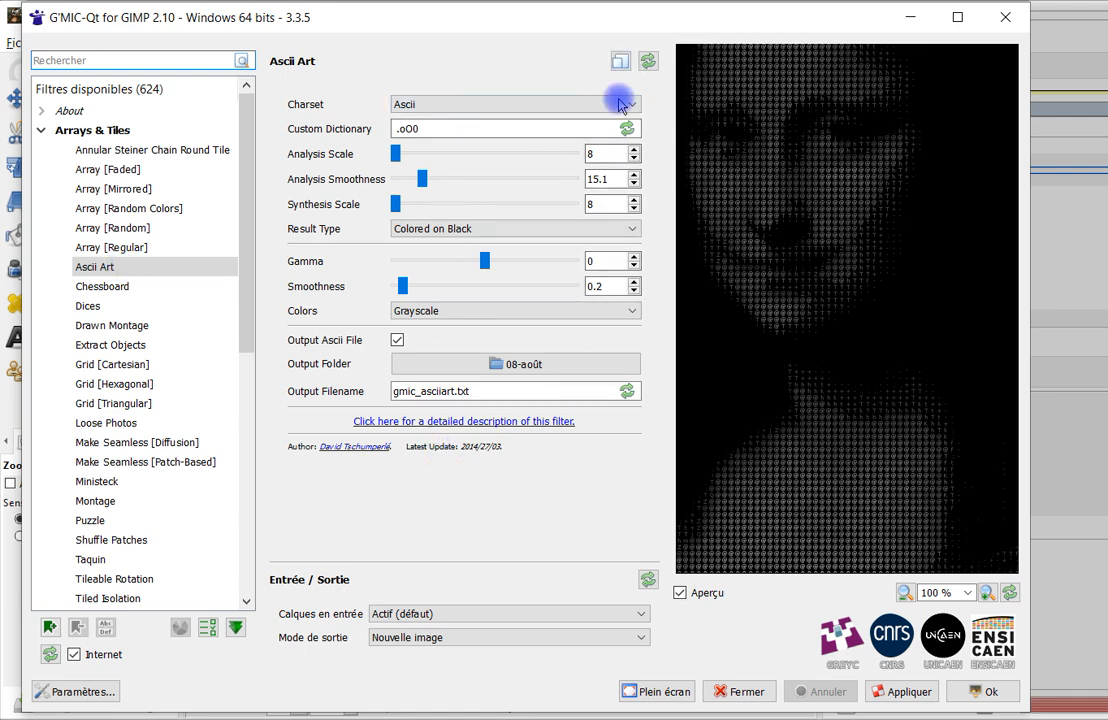
pyautogui.click(648, 62)
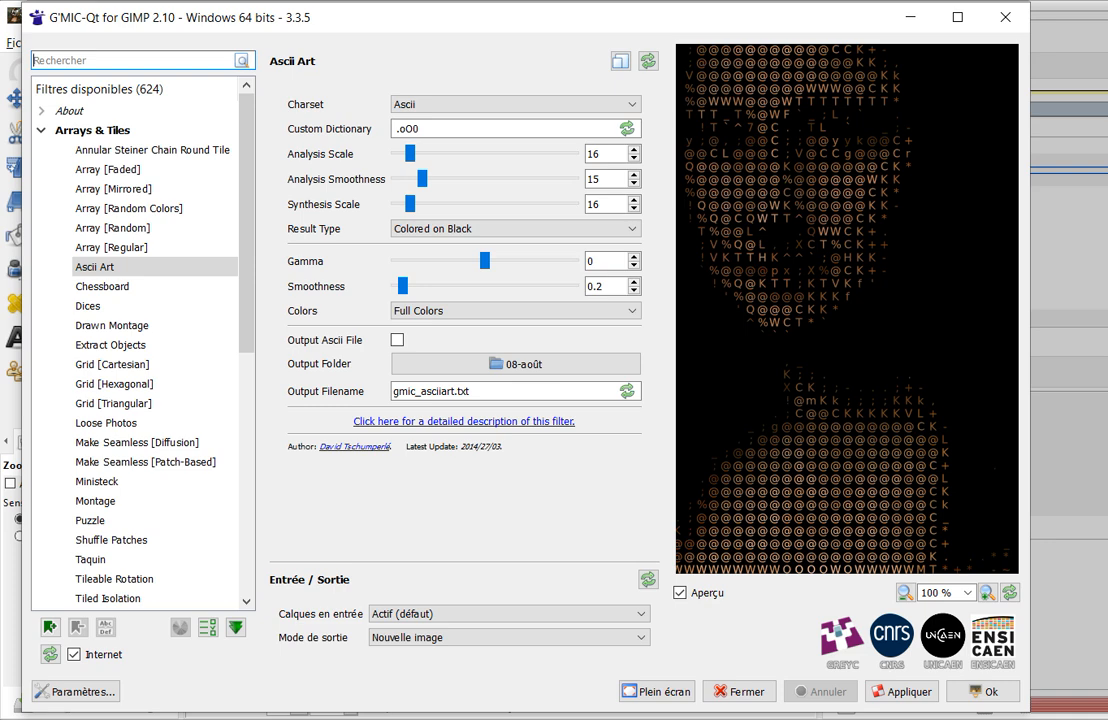
# Try the Digits and Binary Digits charsets on the Ascii Art preview, enlarged to 144 %
pyautogui.click(444, 105)
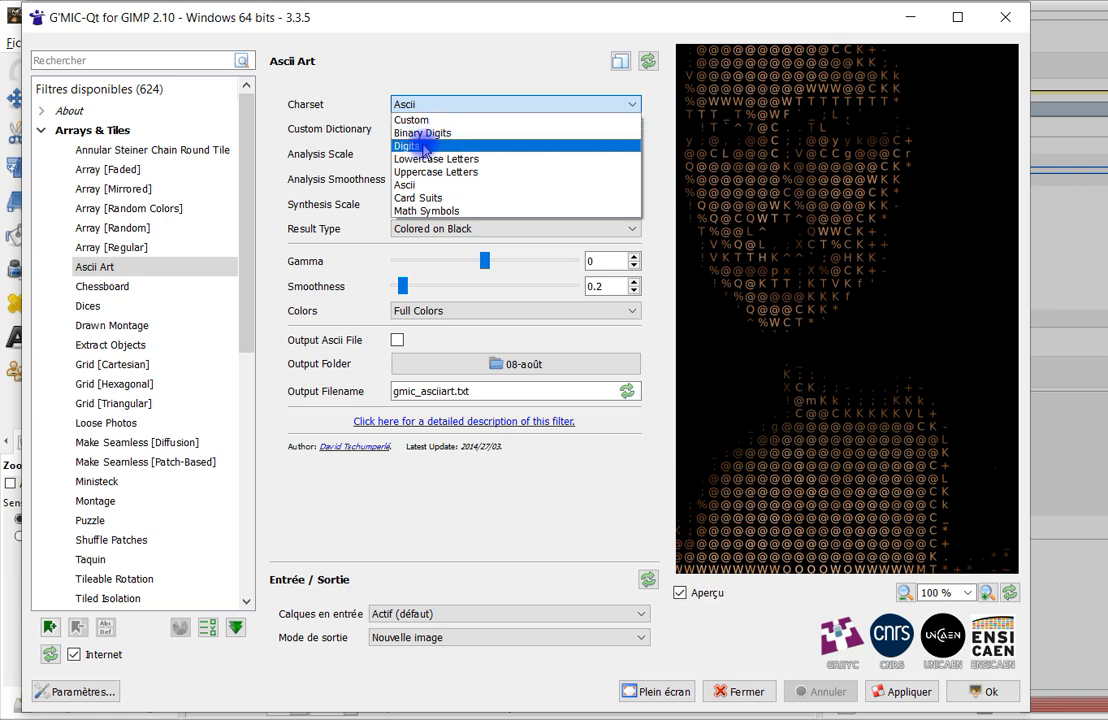
pyautogui.click(424, 146)
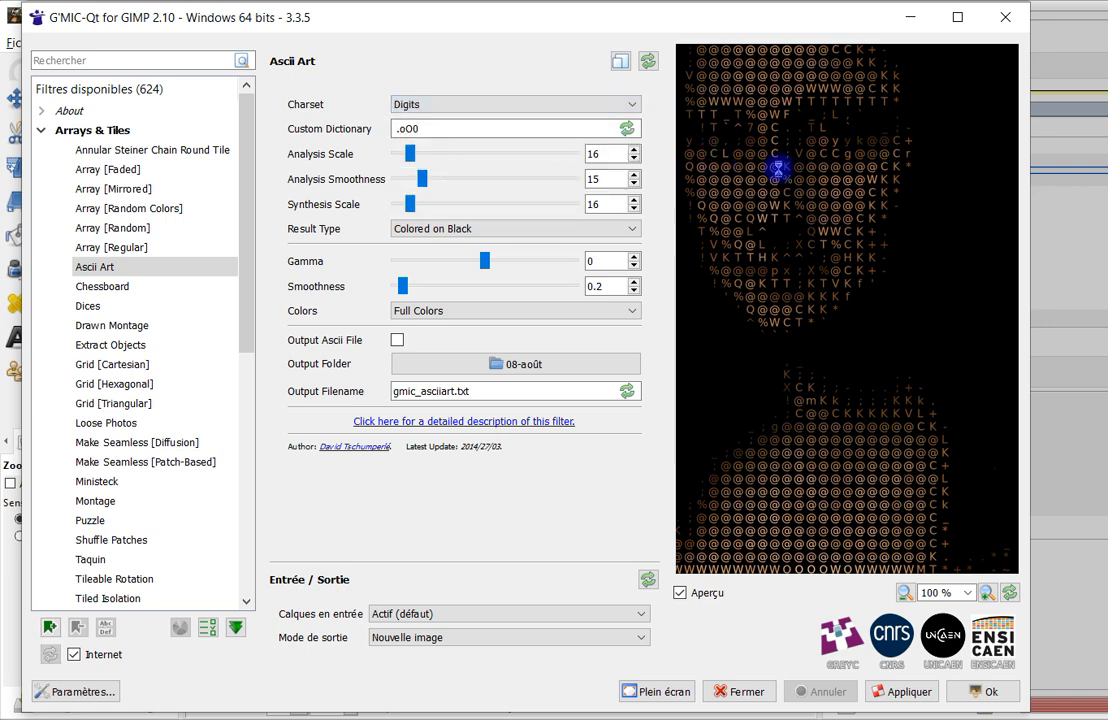
pyautogui.scroll(2, 844, 182)
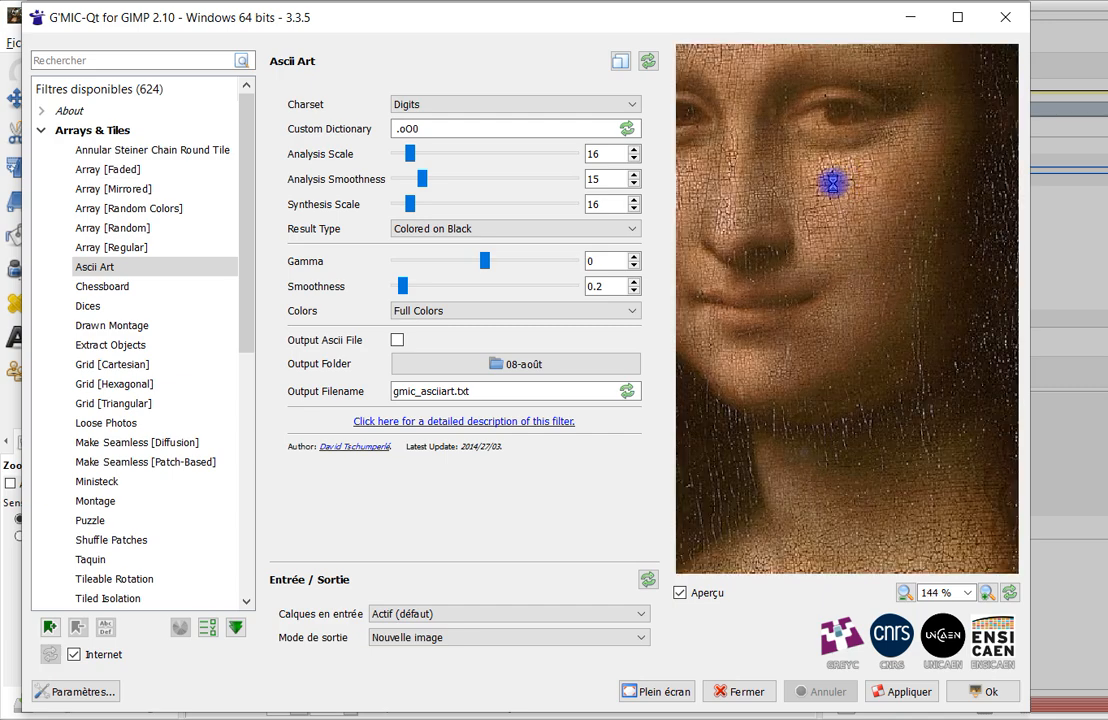
pyautogui.click(430, 104)
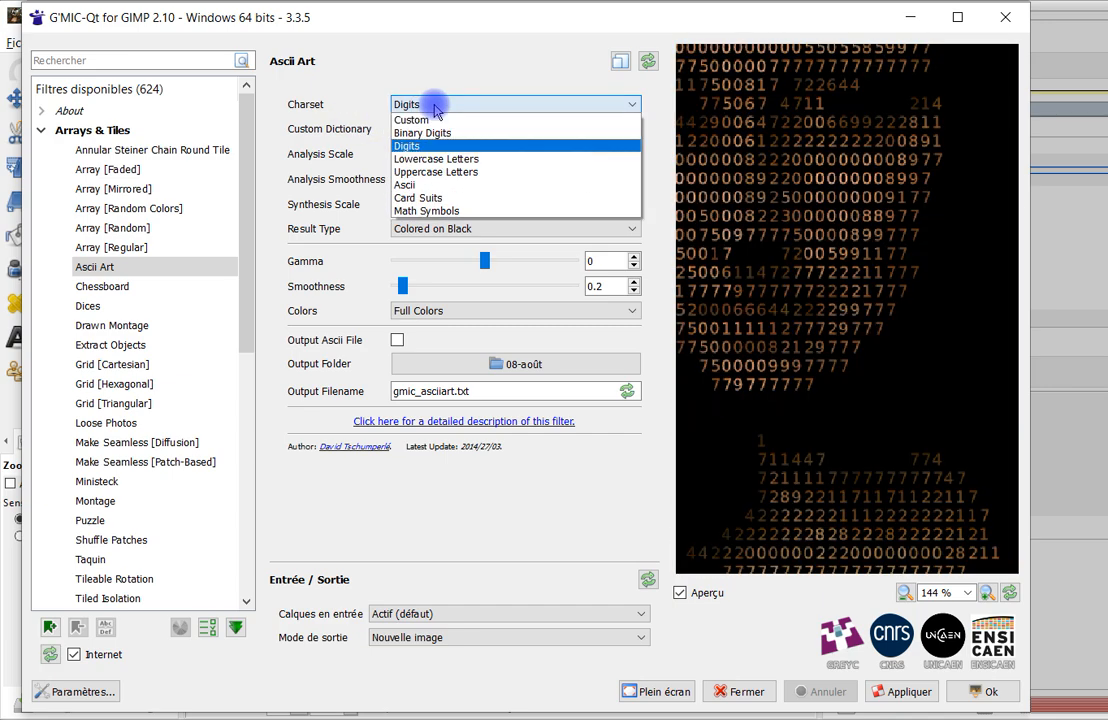
pyautogui.click(474, 139)
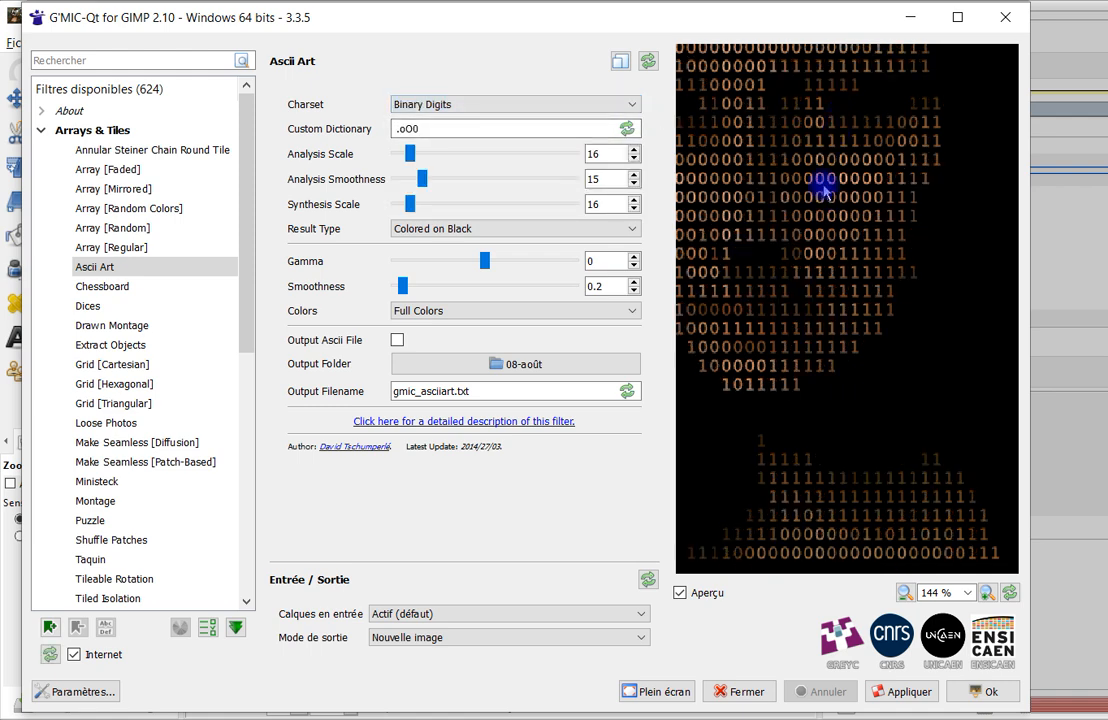
# Try the Lowercase Letters and Uppercase Letters charsets on the Ascii Art preview
pyautogui.click(432, 102)
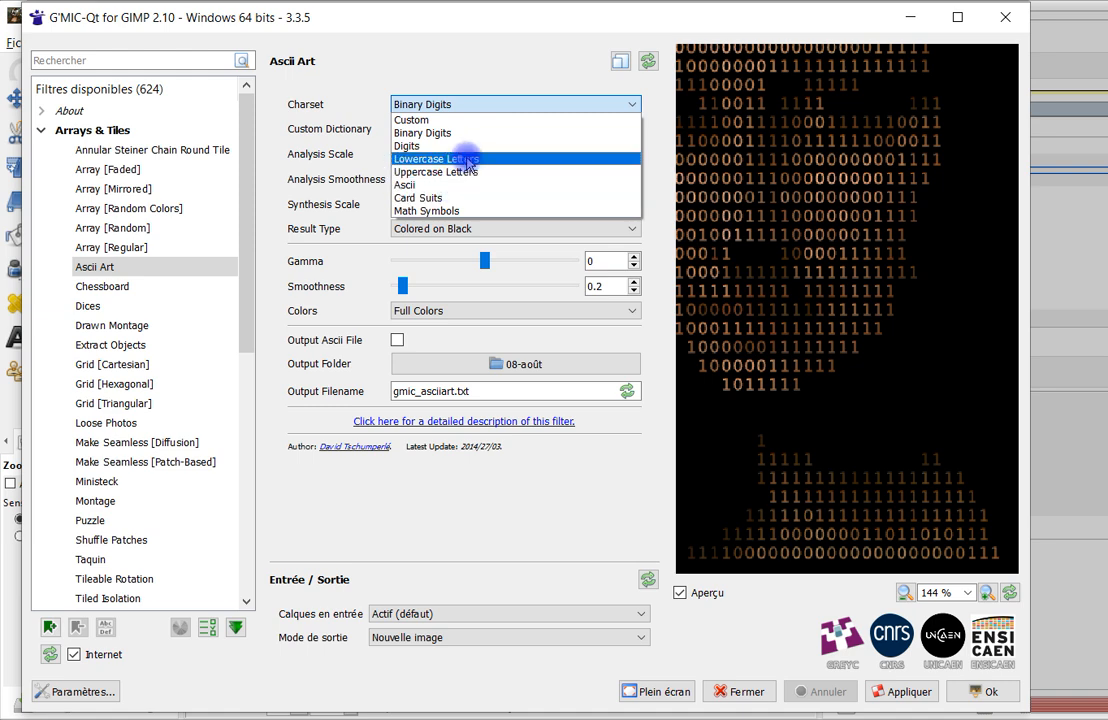
pyautogui.click(467, 161)
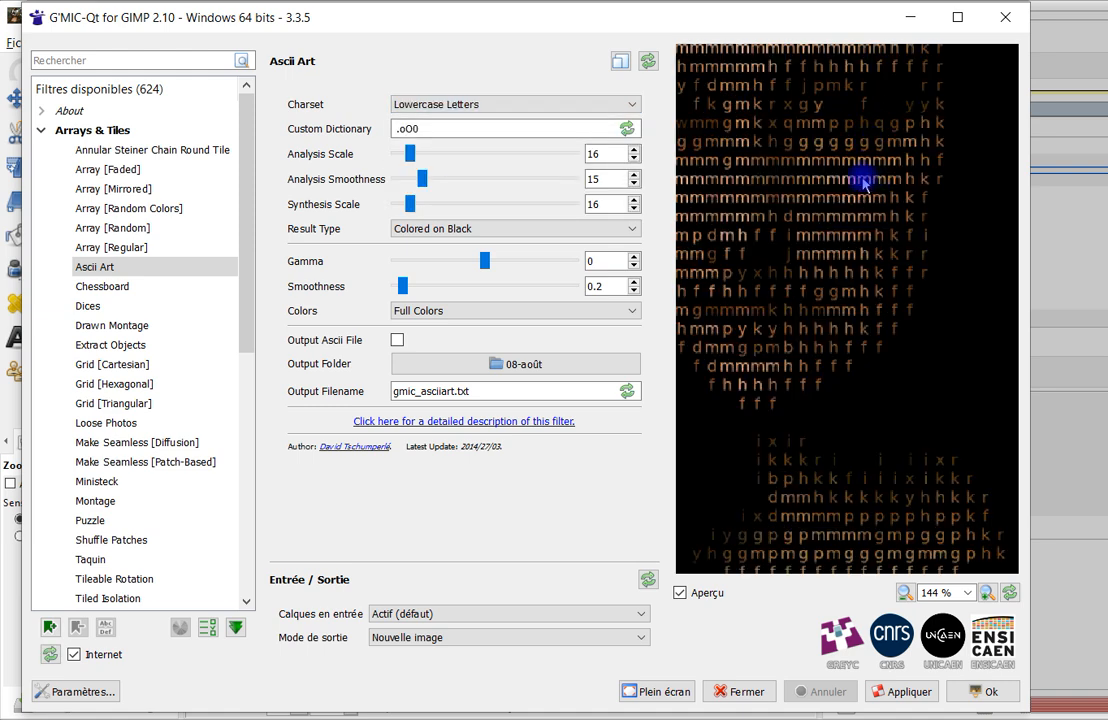
pyautogui.click(522, 102)
pyautogui.click(487, 173)
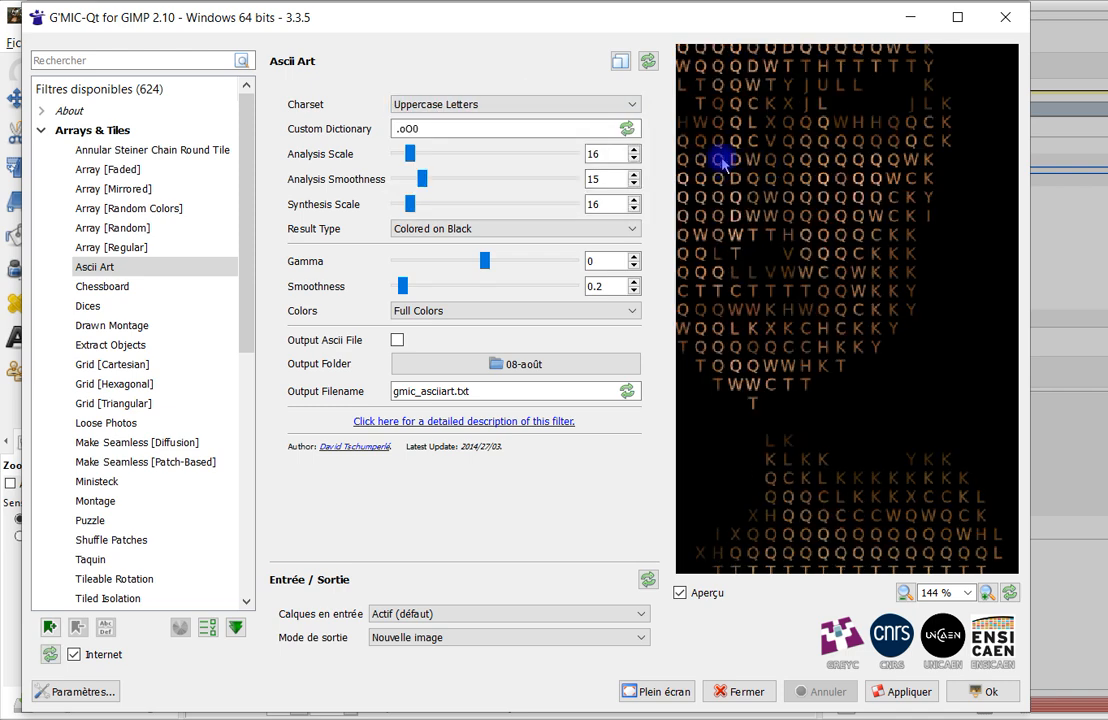
# Try the Ascii, Card Suits and Math Symbols charsets on the Ascii Art preview
pyautogui.click(435, 105)
pyautogui.click(475, 180)
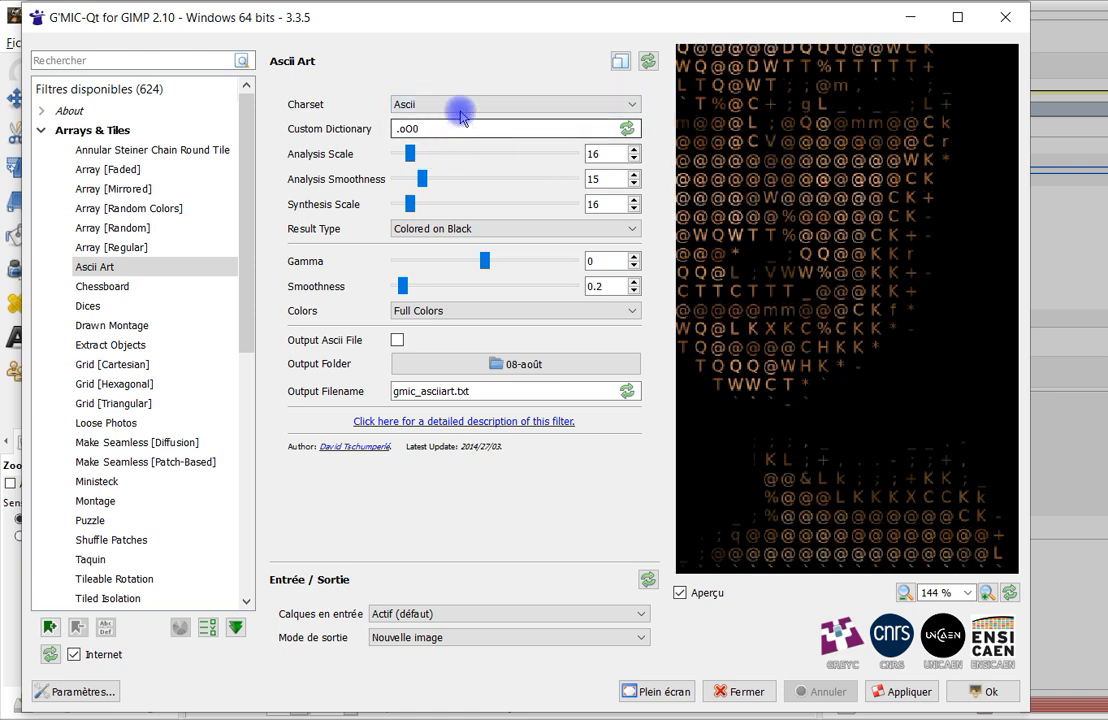
pyautogui.click(458, 106)
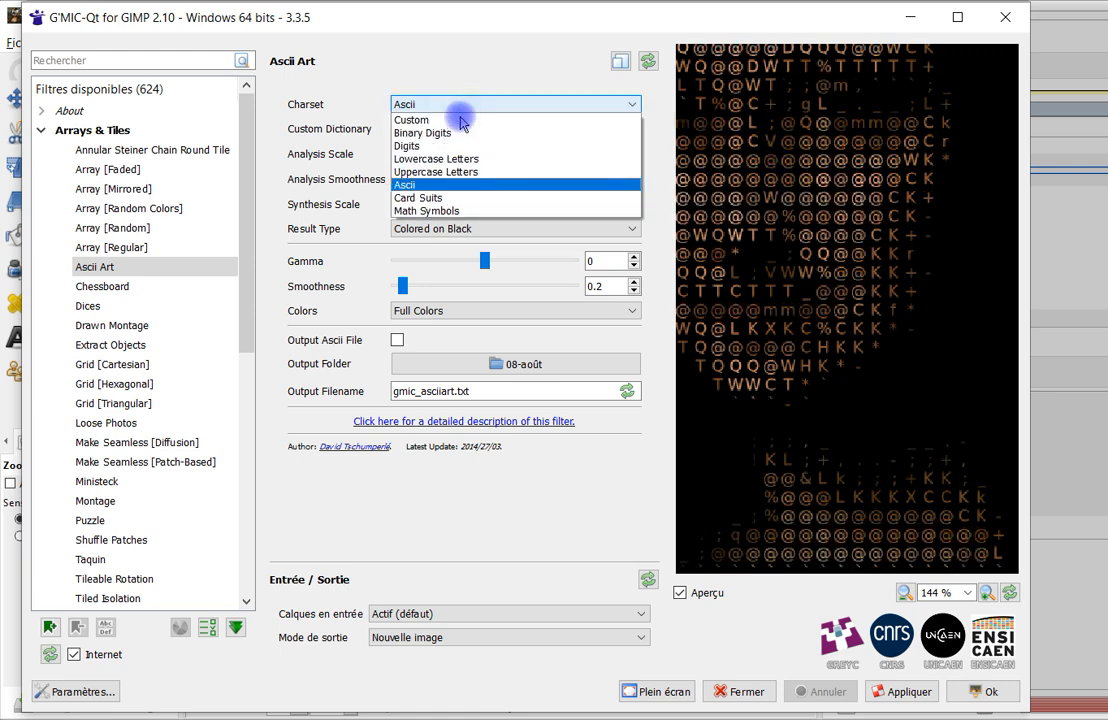
pyautogui.click(480, 199)
pyautogui.click(425, 104)
pyautogui.click(465, 212)
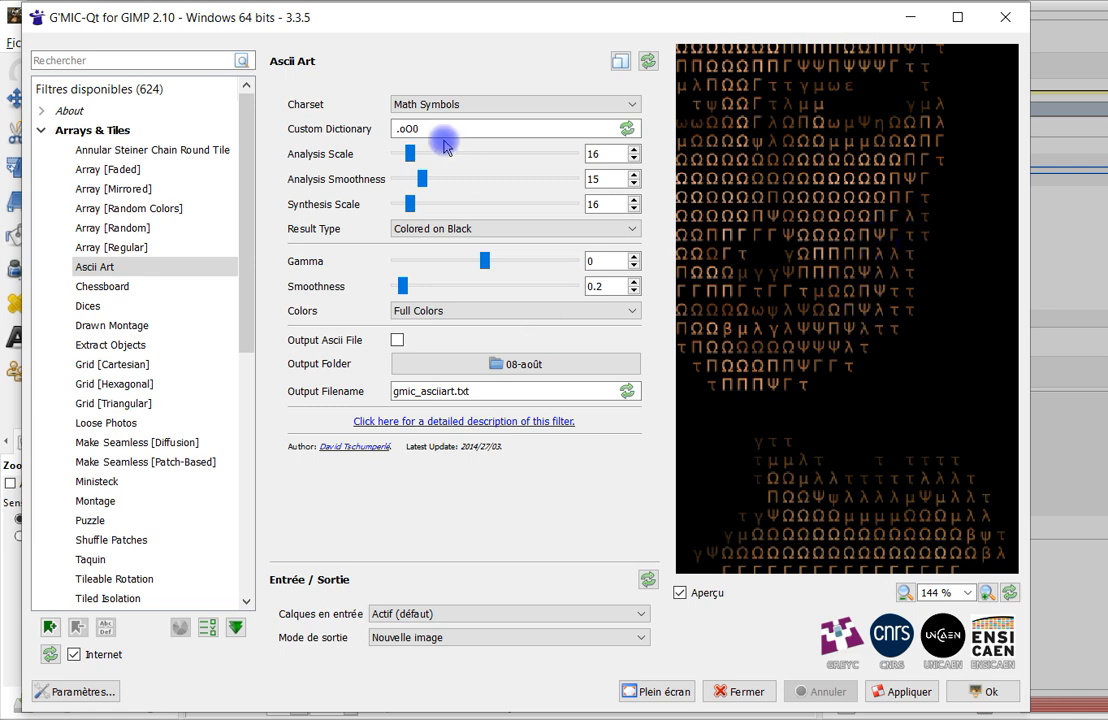
# Switch the charset to Custom, replace the custom dictionary text with a first name, and refresh the preview
pyautogui.moveTo(490, 130); pyautogui.dragTo(359, 133)
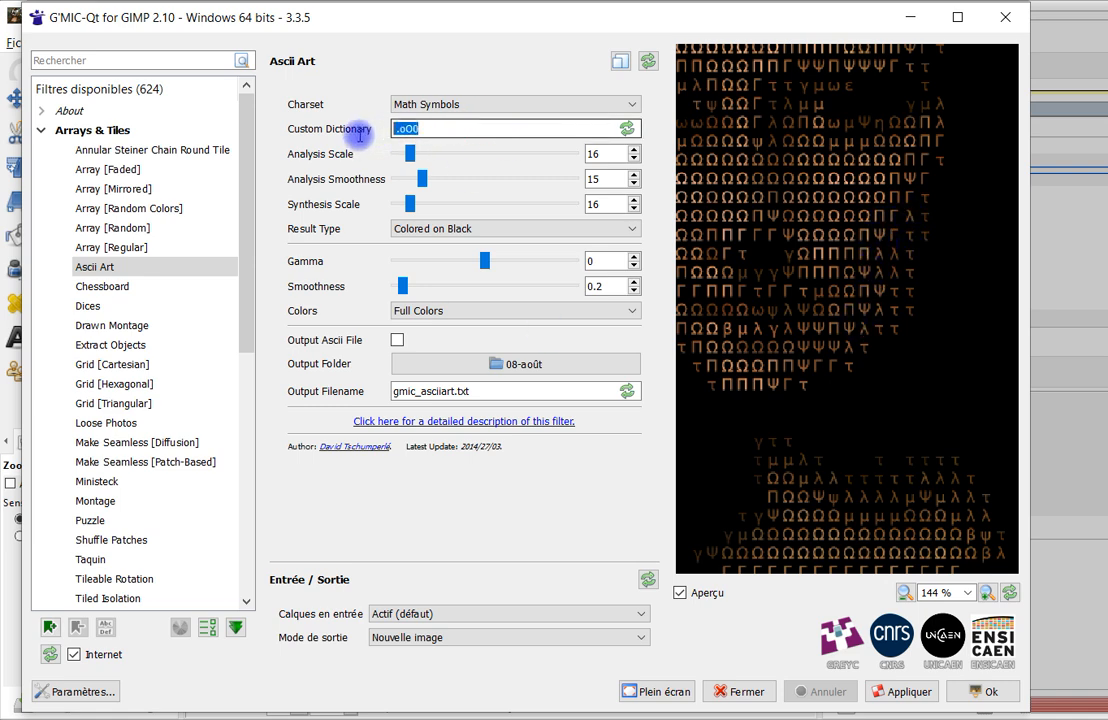
pyautogui.click(447, 106)
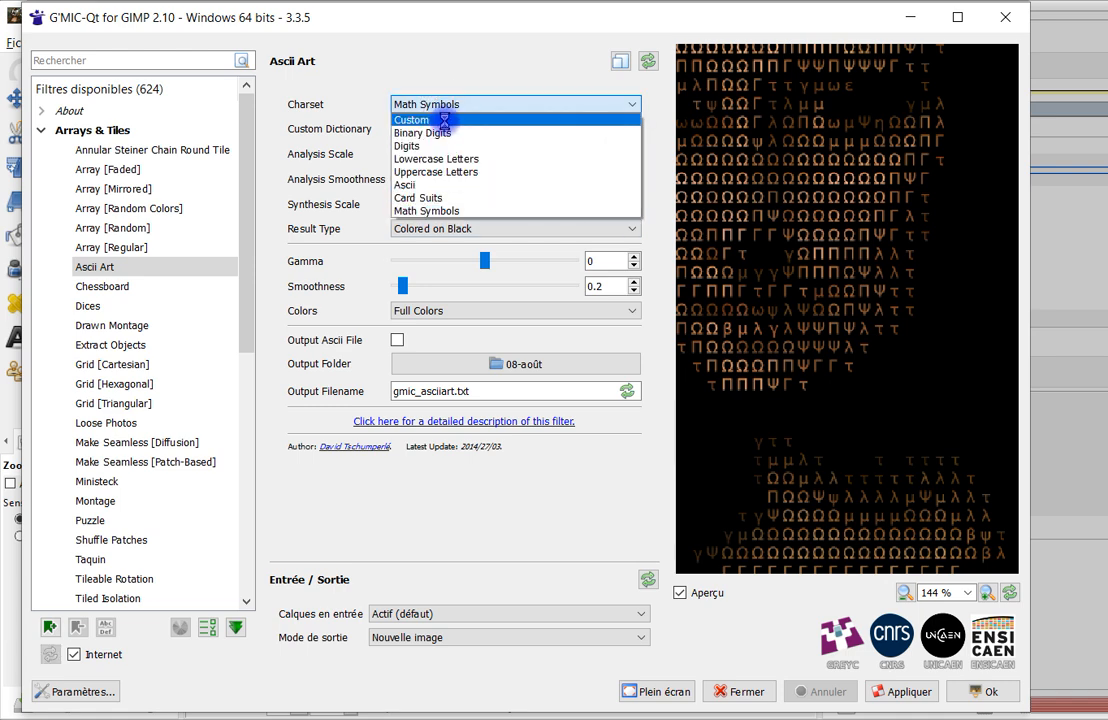
pyautogui.click(443, 121)
pyautogui.moveTo(440, 127); pyautogui.dragTo(371, 124)
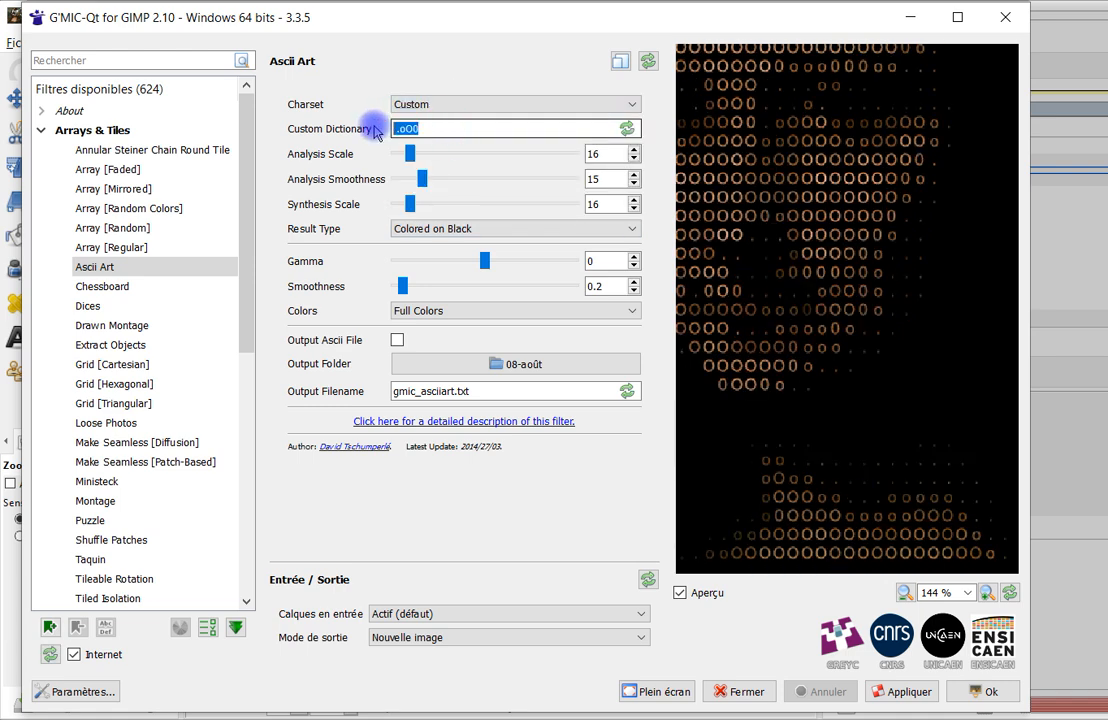
pyautogui.press('Delete')
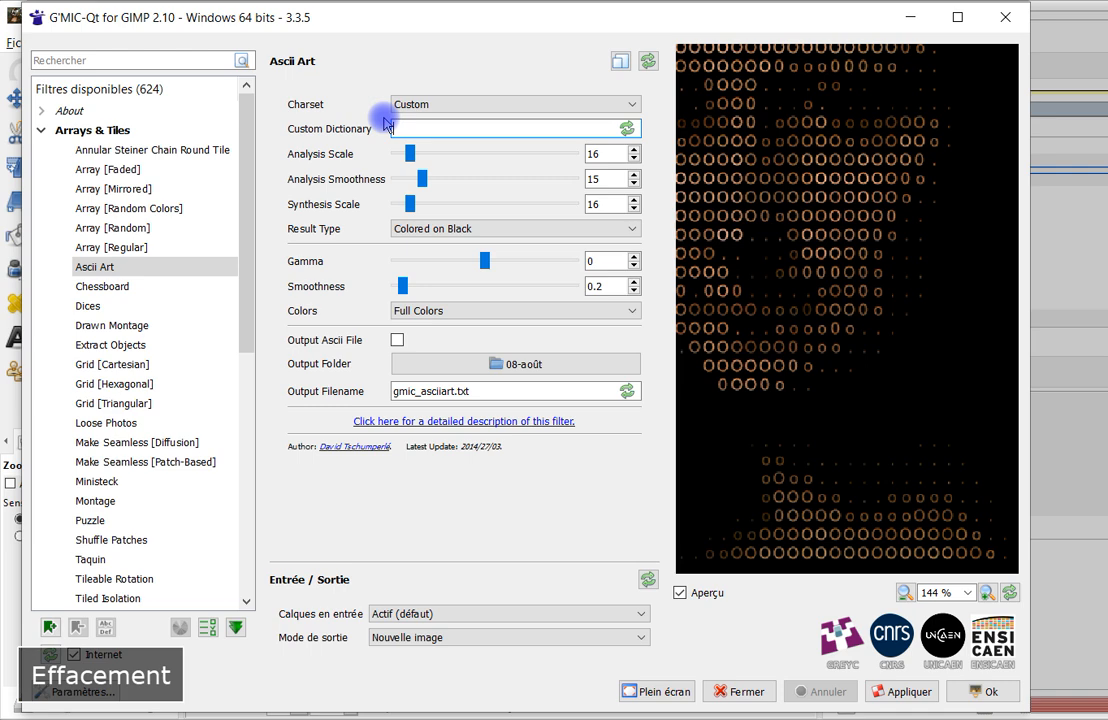
pyautogui.write('Miguel')
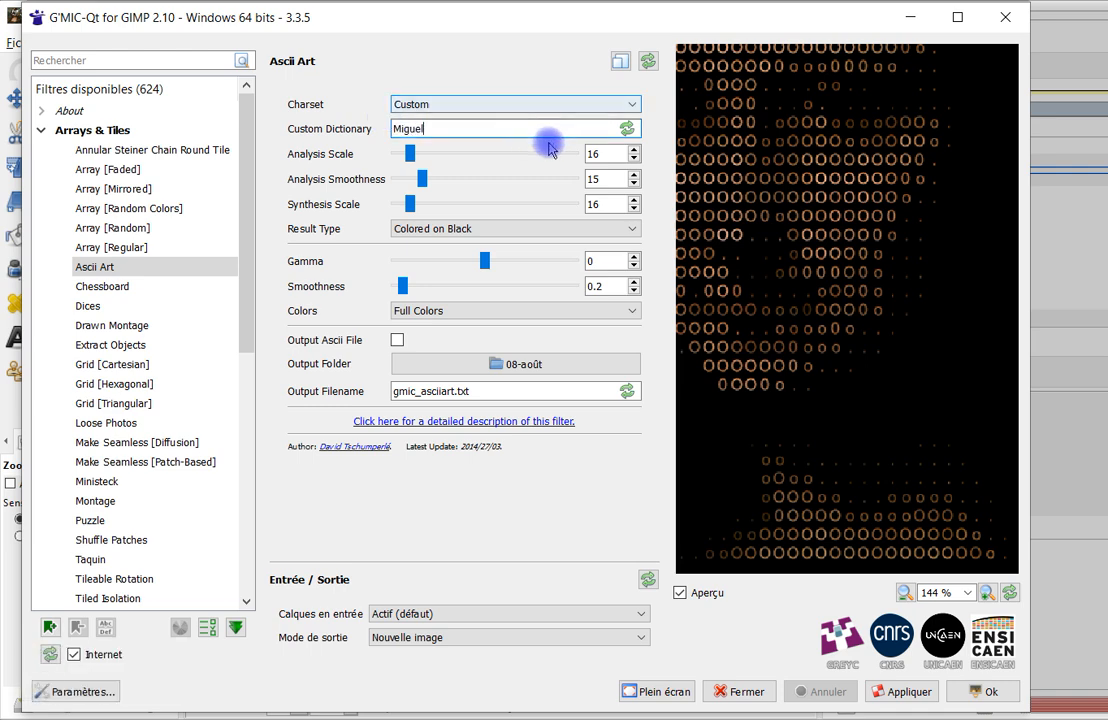
pyautogui.click(627, 128)
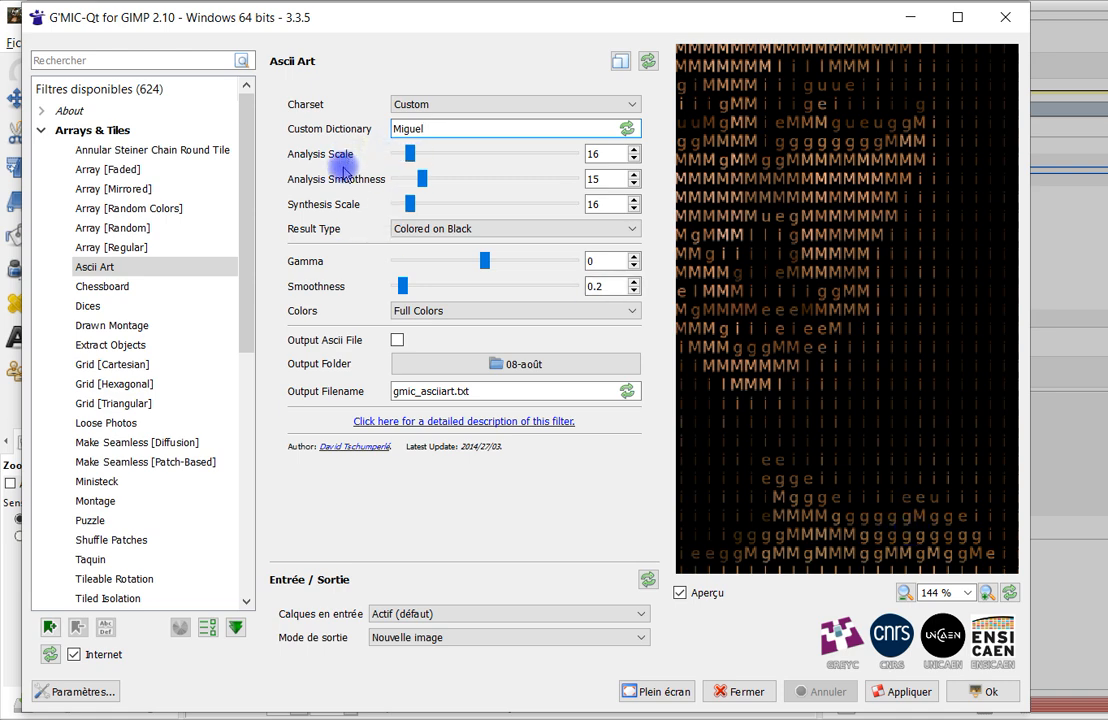
# Set the charset to Ascii and the Analysis Scale to 8
pyautogui.click(430, 104)
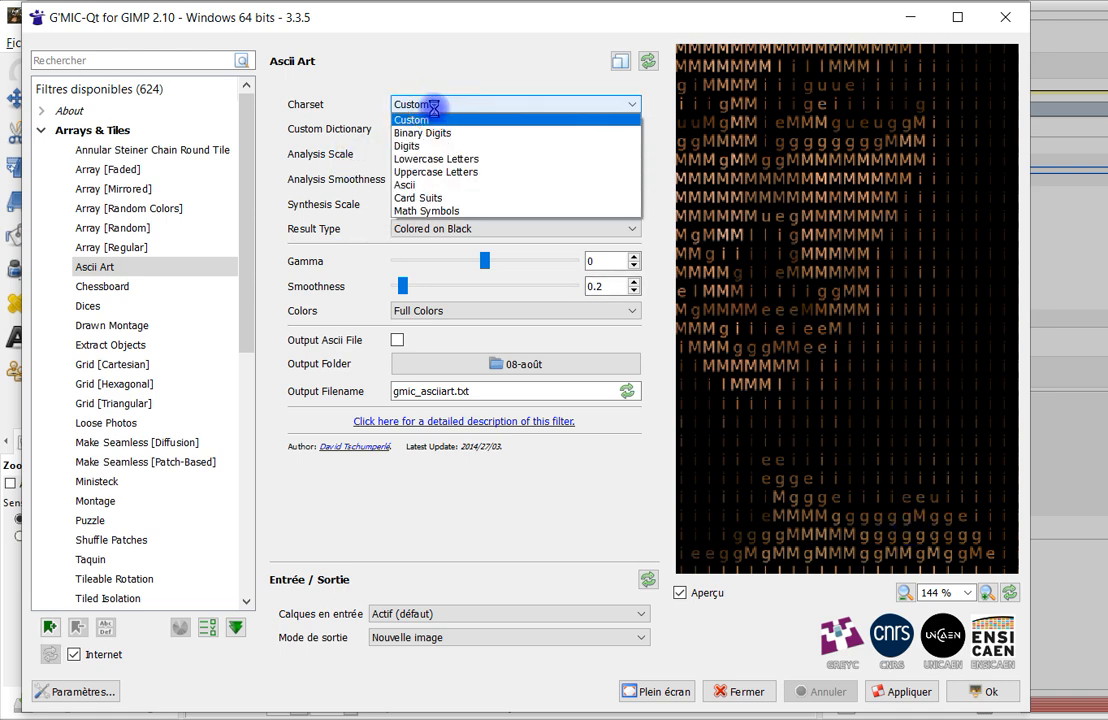
pyautogui.click(443, 186)
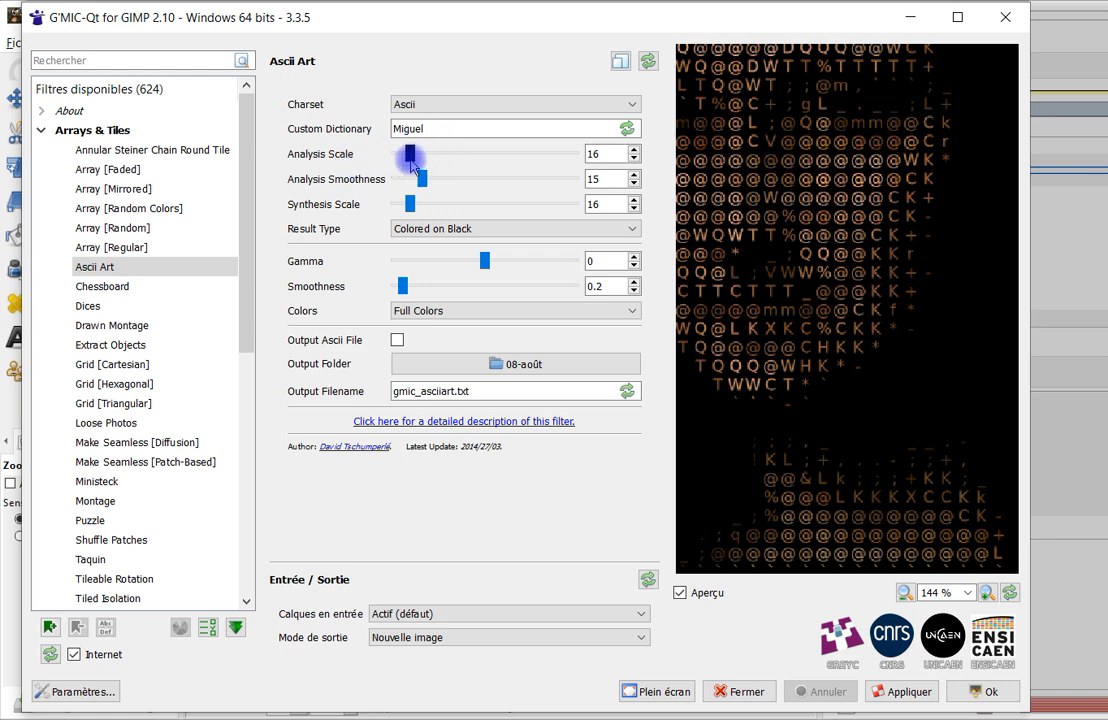
pyautogui.moveTo(412, 158); pyautogui.dragTo(391, 154)
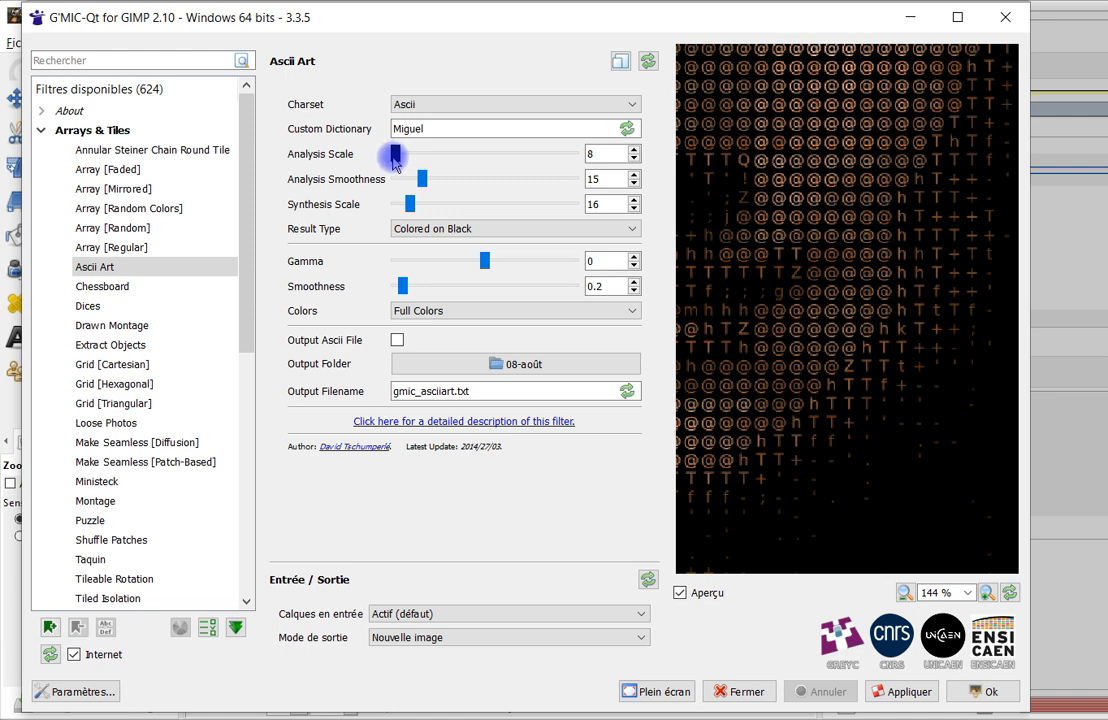
# Try an Analysis Scale of 49 with the preview shown at 50 %, and return the scale to 8
pyautogui.moveTo(396, 156); pyautogui.dragTo(473, 160)
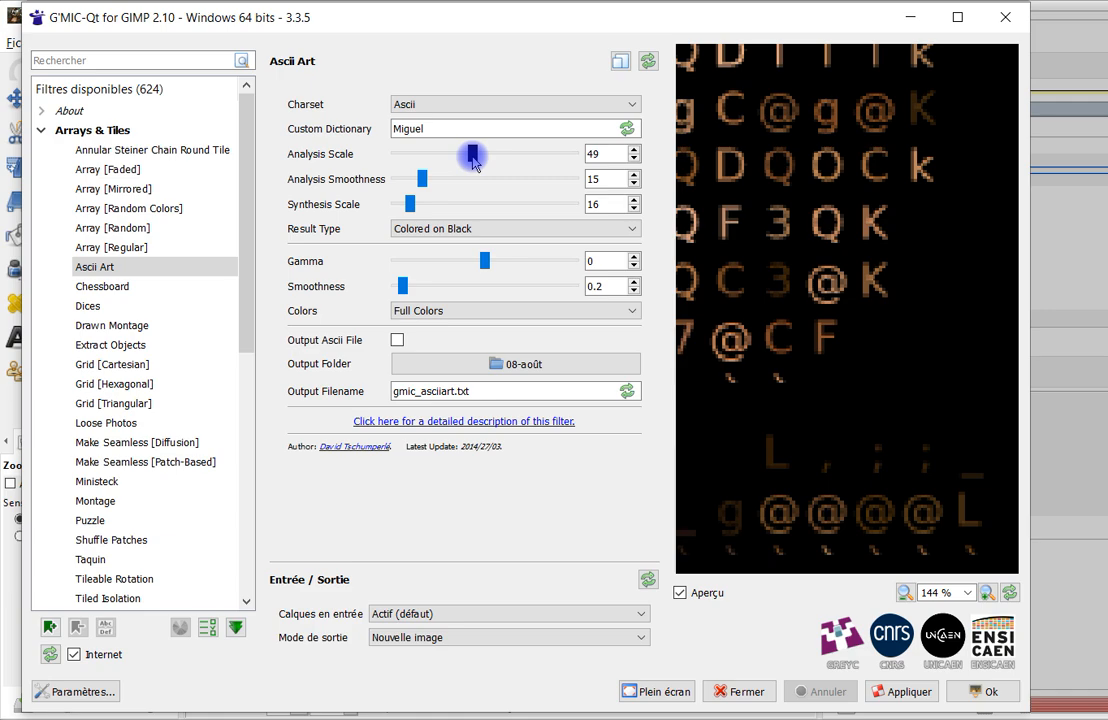
pyautogui.moveTo(903, 334); pyautogui.dragTo(878, 322)
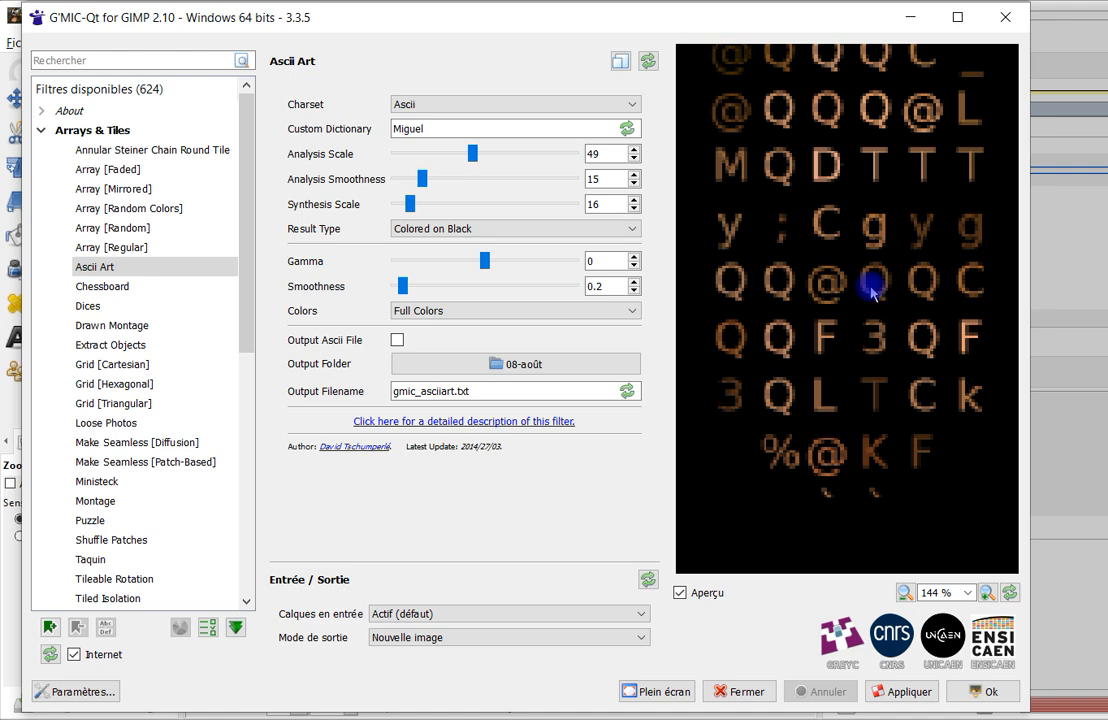
pyautogui.click(967, 592)
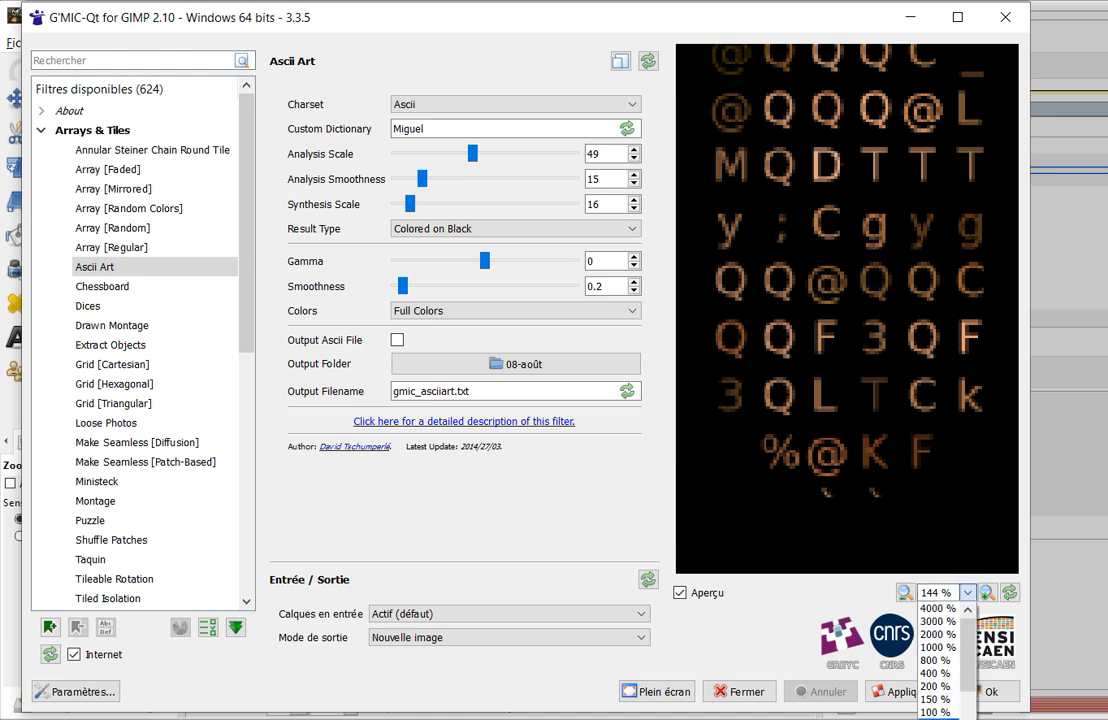
pyautogui.scroll(-2, 935, 707)
pyautogui.click(932, 703)
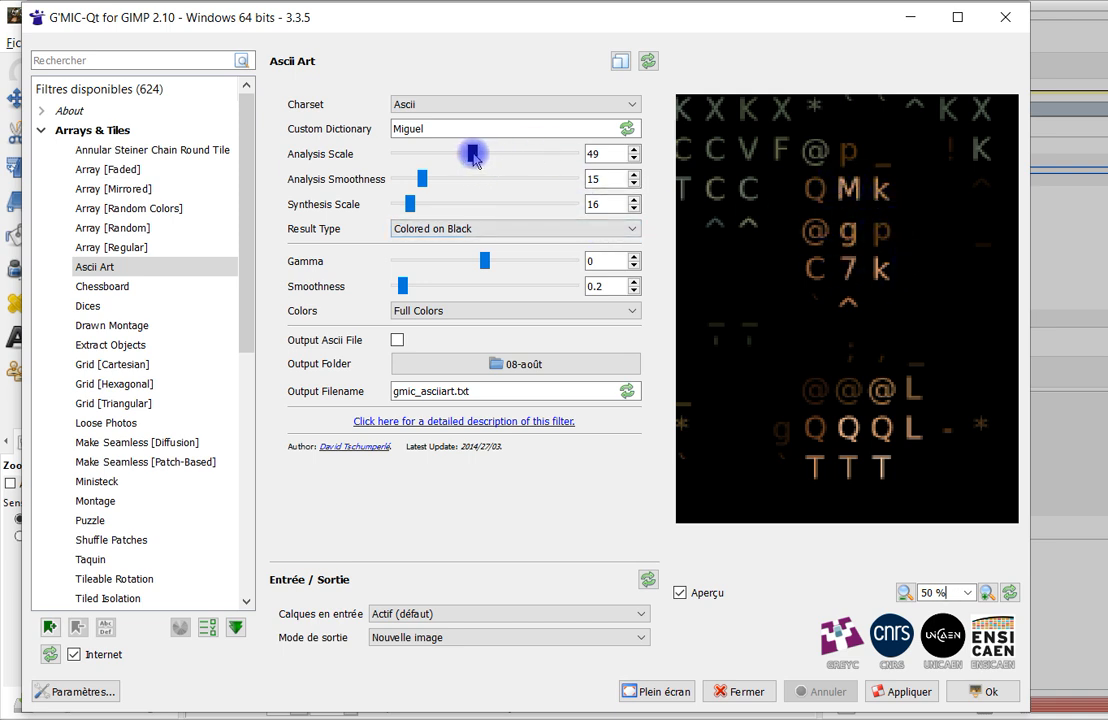
pyautogui.moveTo(471, 157); pyautogui.dragTo(395, 153)
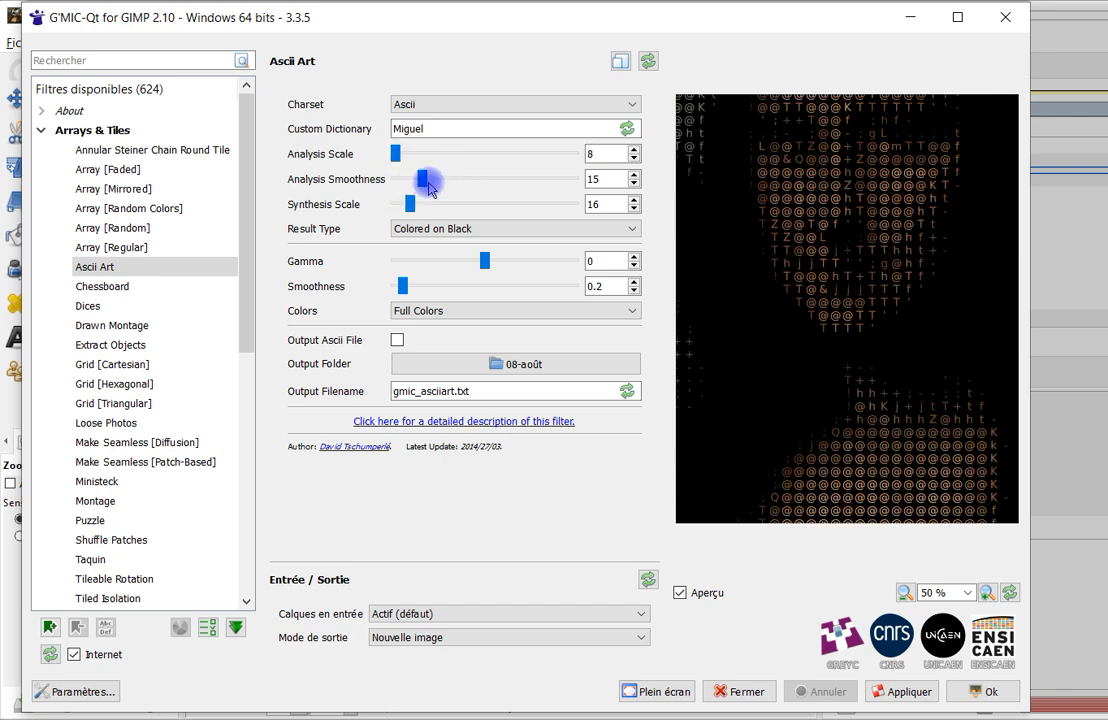
# Test the Analysis Smoothness at 74 and 100, and set it to 2.3
pyautogui.click(421, 181)
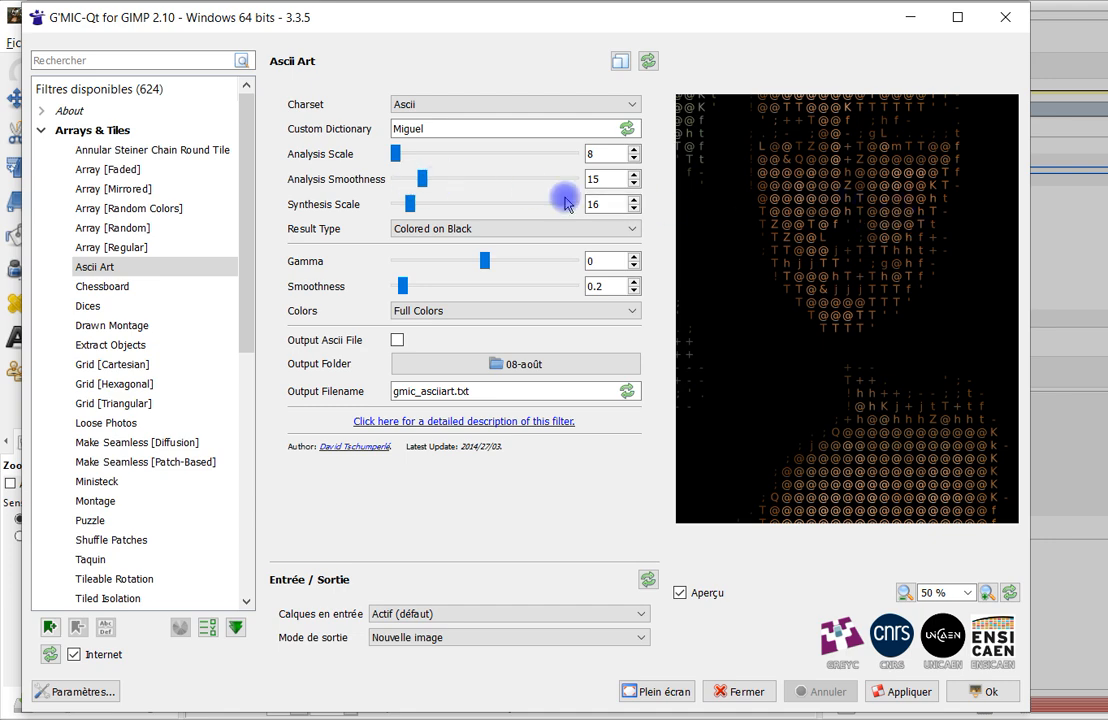
pyautogui.moveTo(421, 182); pyautogui.dragTo(527, 178)
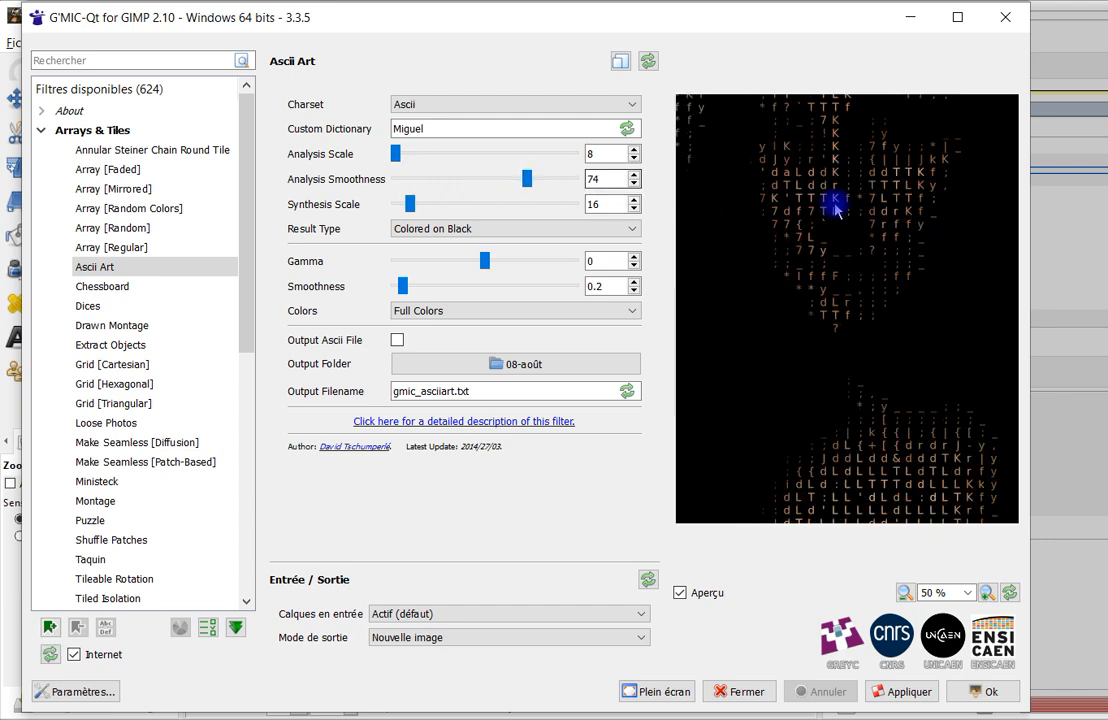
pyautogui.moveTo(527, 179); pyautogui.dragTo(633, 178)
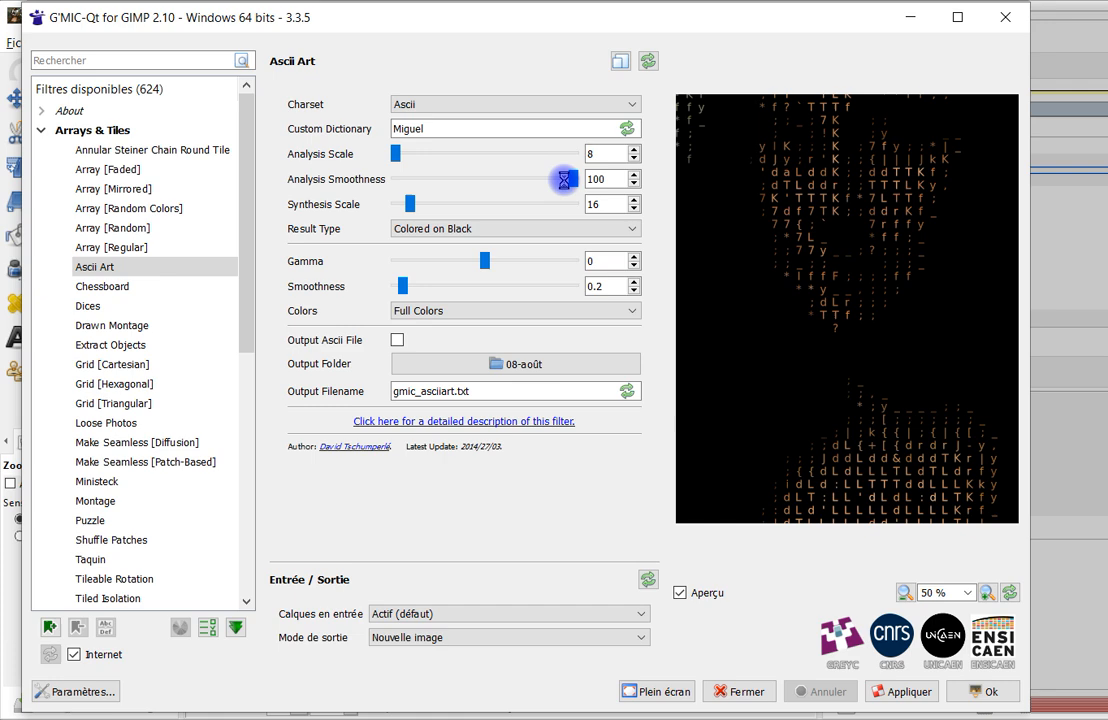
pyautogui.moveTo(574, 185); pyautogui.dragTo(400, 188)
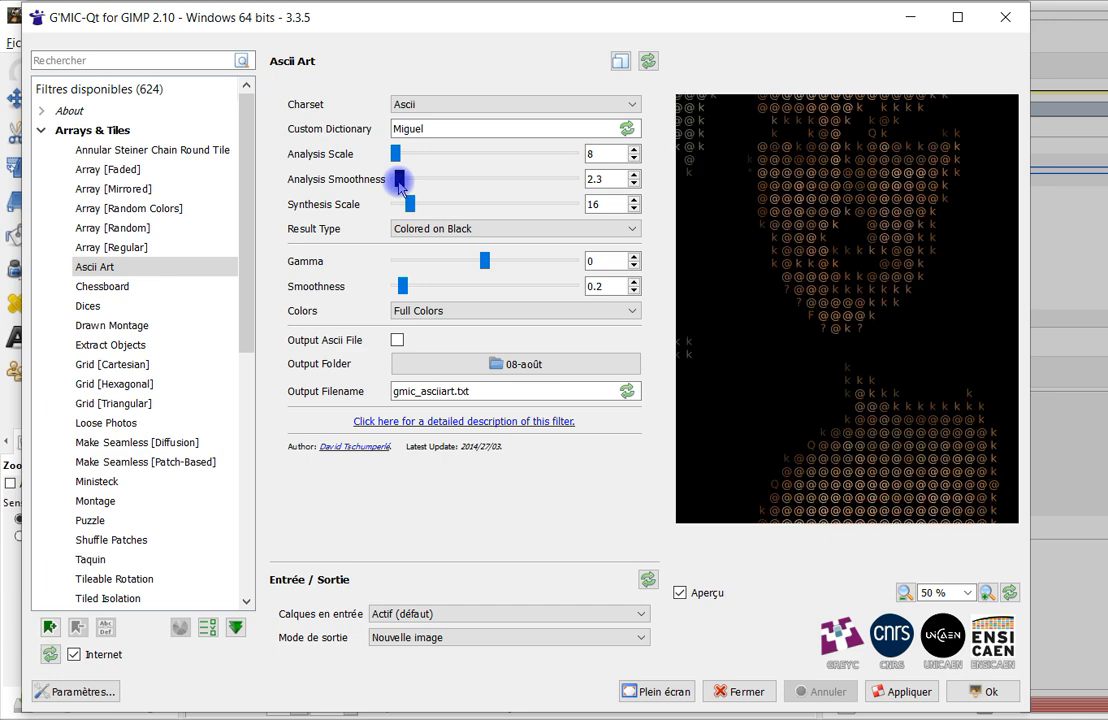
# Set the Analysis Smoothness to 18.3 and the Analysis Scale to 9
pyautogui.moveTo(399, 180); pyautogui.dragTo(422, 190)
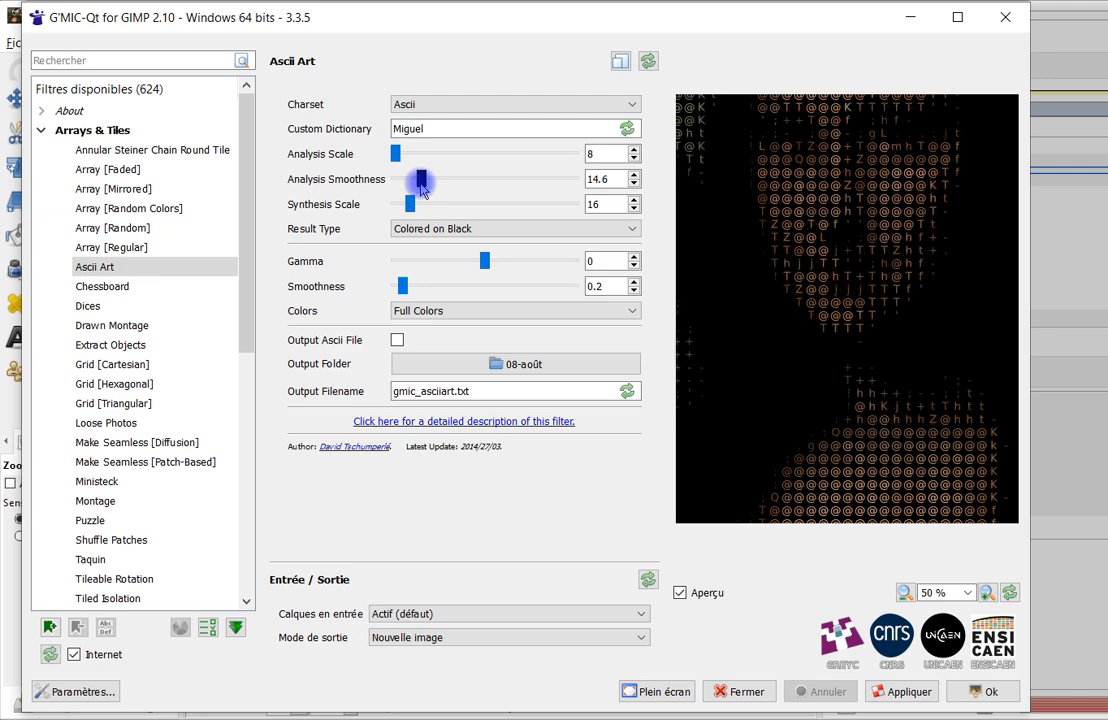
pyautogui.moveTo(421, 190); pyautogui.dragTo(399, 156)
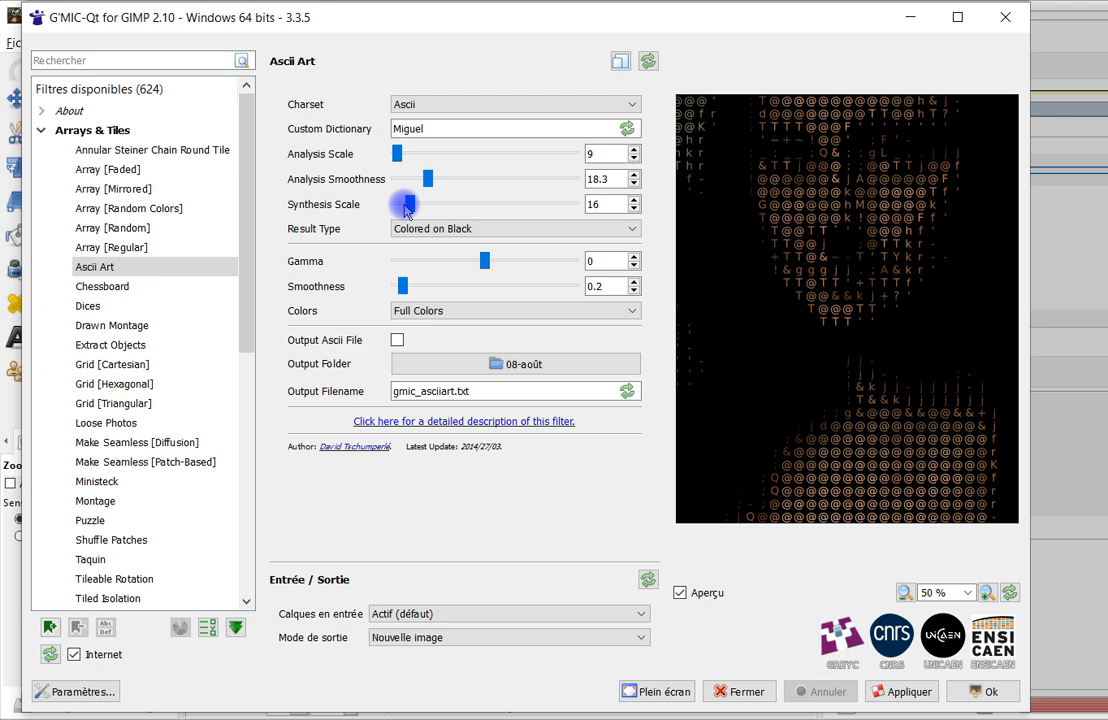
# Try a Synthesis Scale of 48, zoom the preview out to the whole image, and reduce the Synthesis Scale to 8
pyautogui.moveTo(407, 210); pyautogui.dragTo(471, 213)
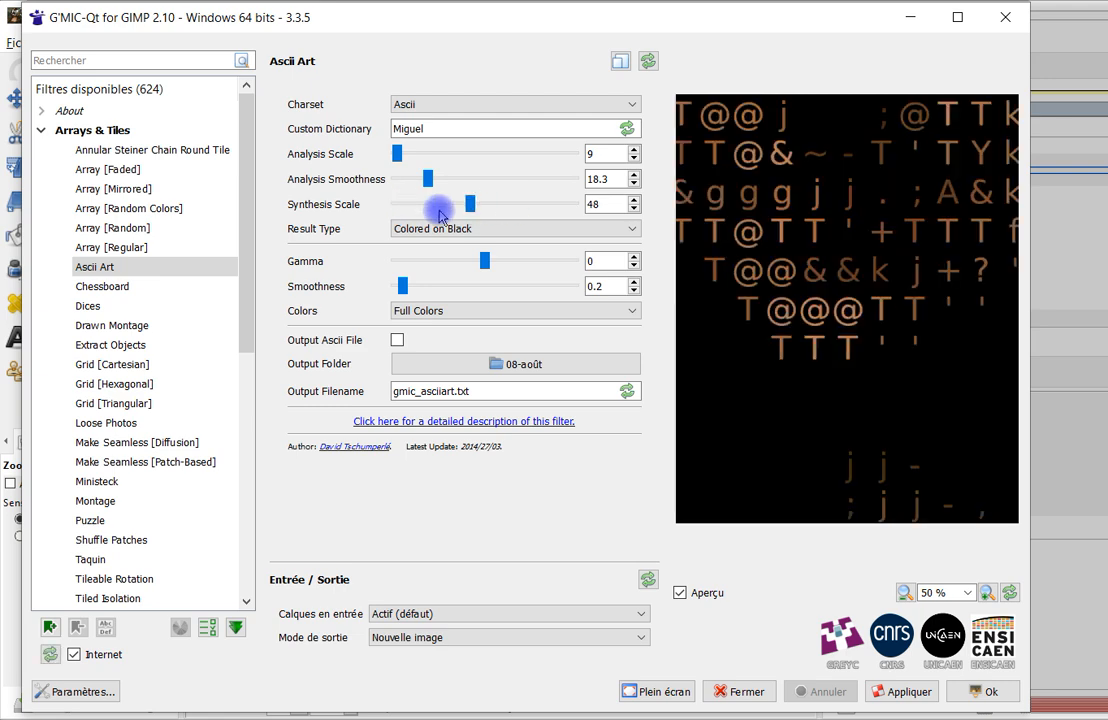
pyautogui.click(967, 594)
pyautogui.click(942, 706)
pyautogui.moveTo(470, 205); pyautogui.dragTo(407, 210)
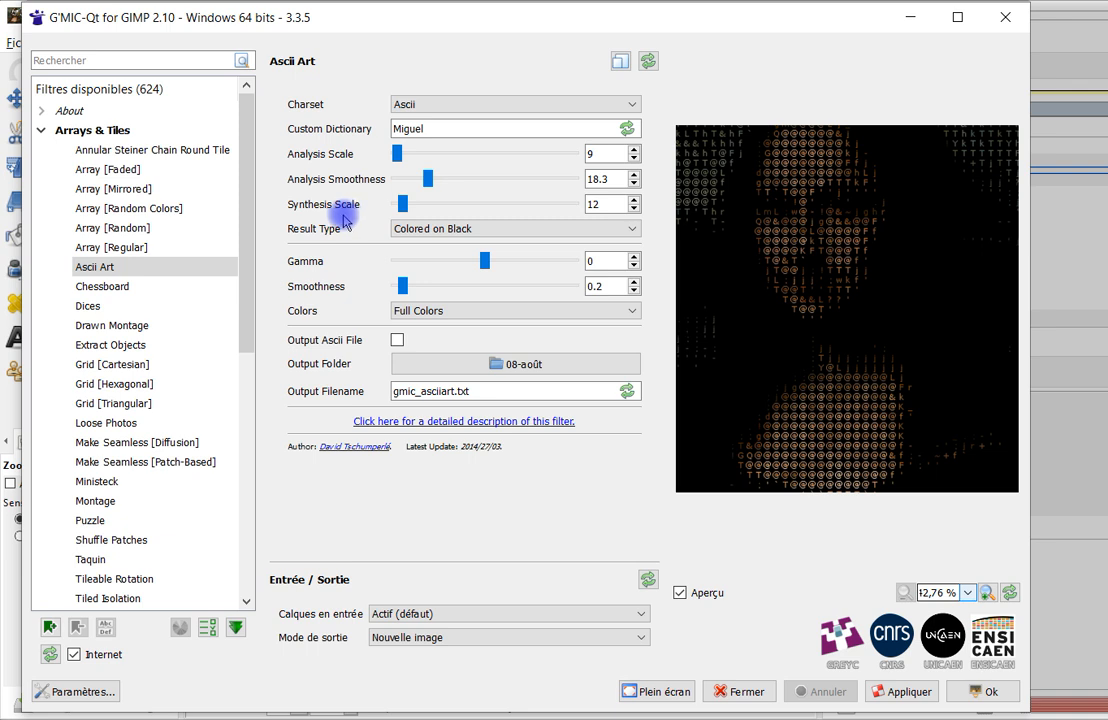
pyautogui.moveTo(403, 204); pyautogui.dragTo(392, 206)
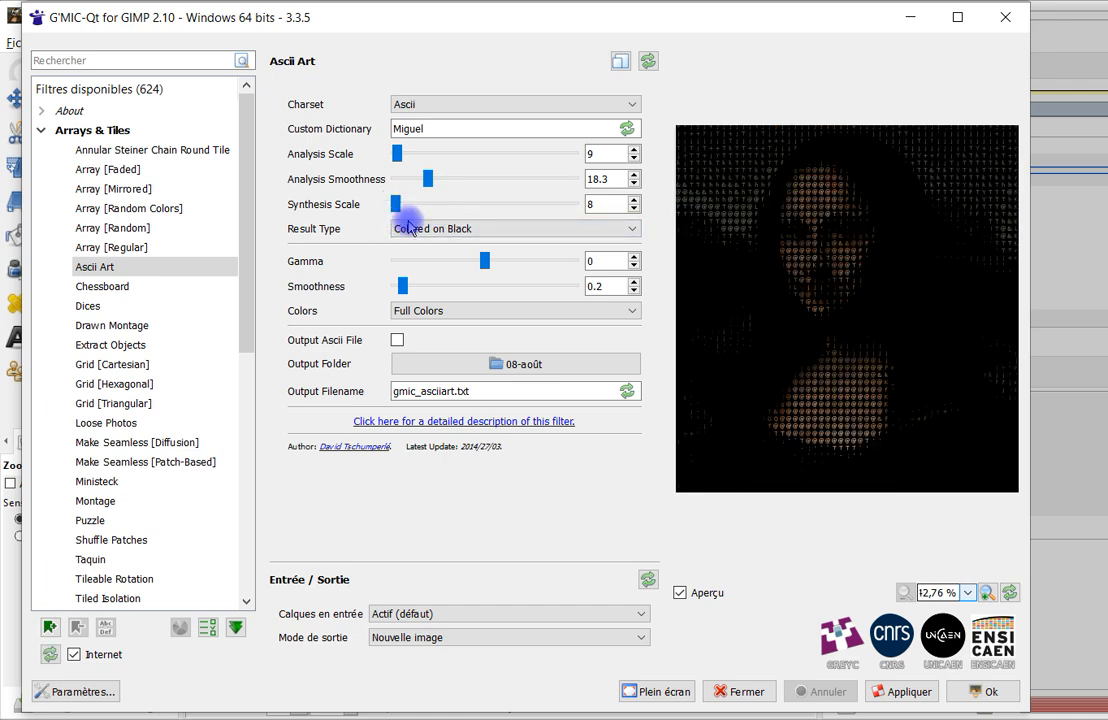
# Try the result types White on Black, Black on White, Colored on Black and Colored on Transparent
pyautogui.click(424, 230)
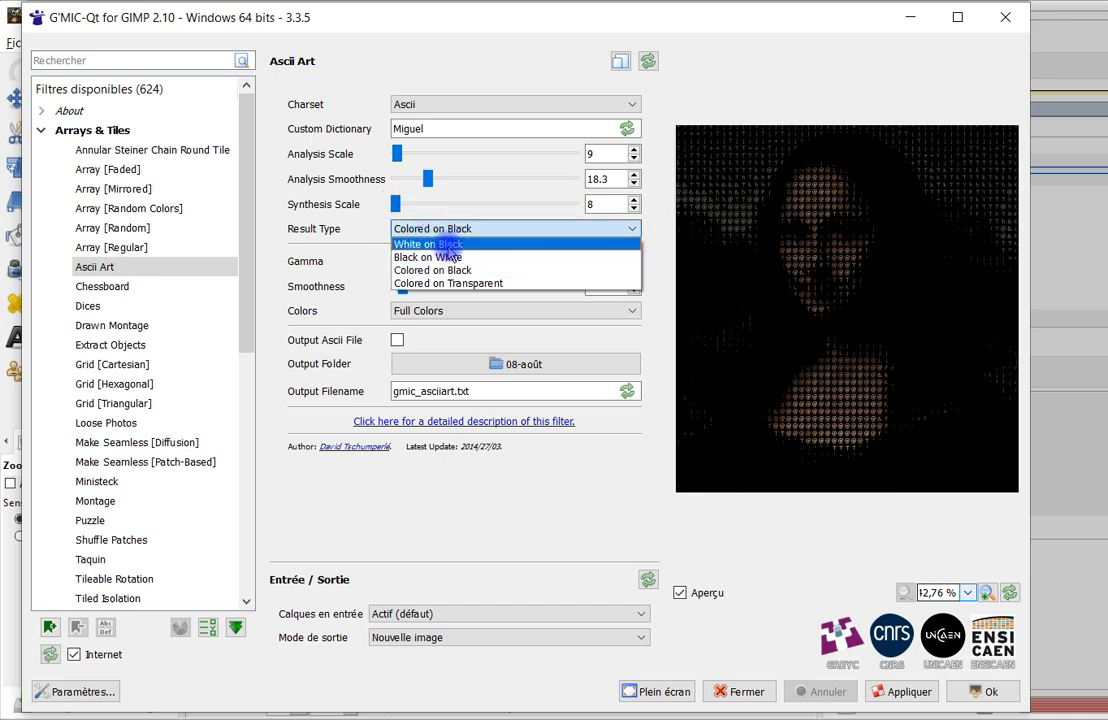
pyautogui.click(448, 246)
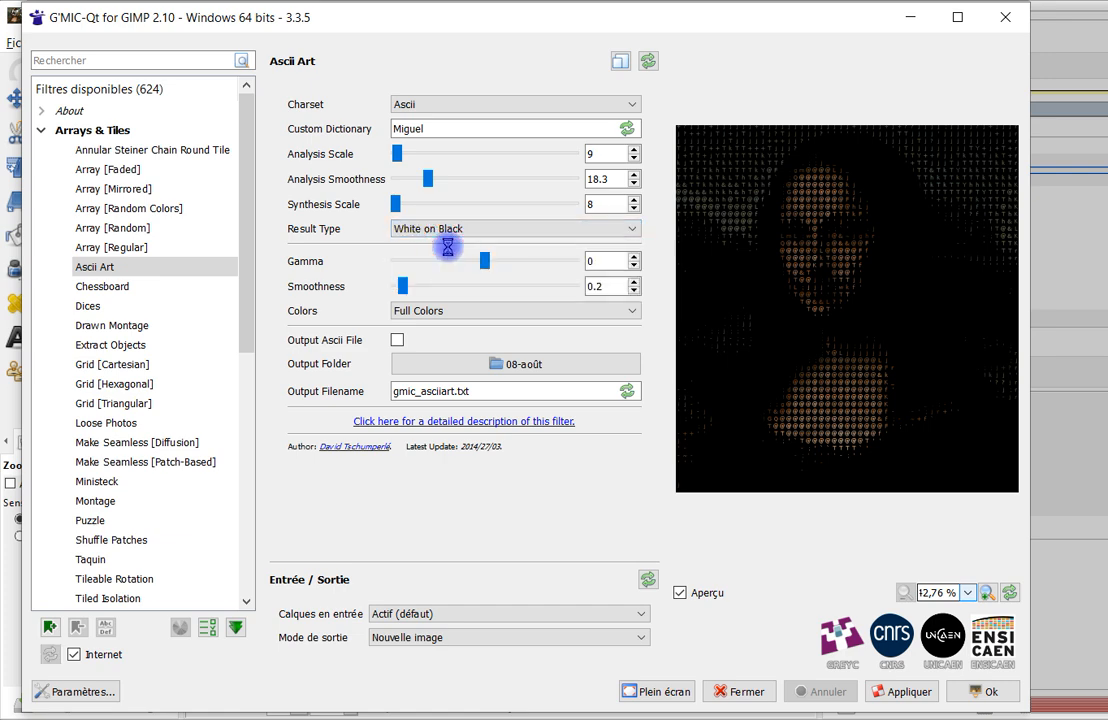
pyautogui.click(447, 232)
pyautogui.click(440, 251)
pyautogui.click(436, 232)
pyautogui.click(427, 266)
pyautogui.click(430, 230)
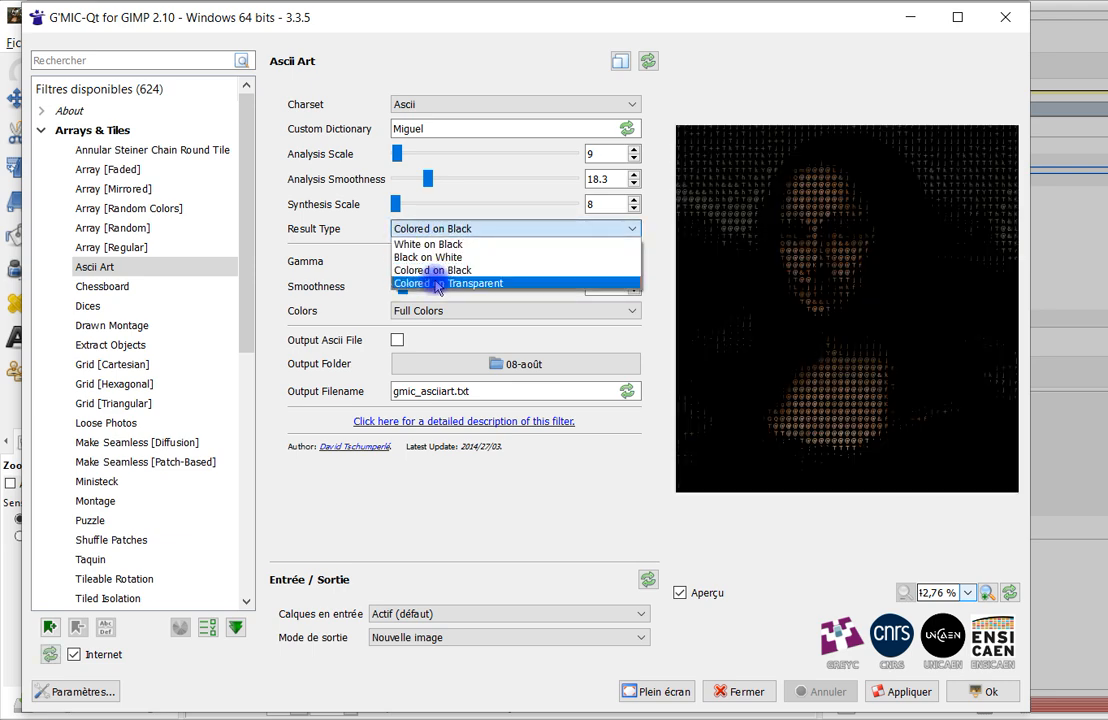
pyautogui.click(432, 283)
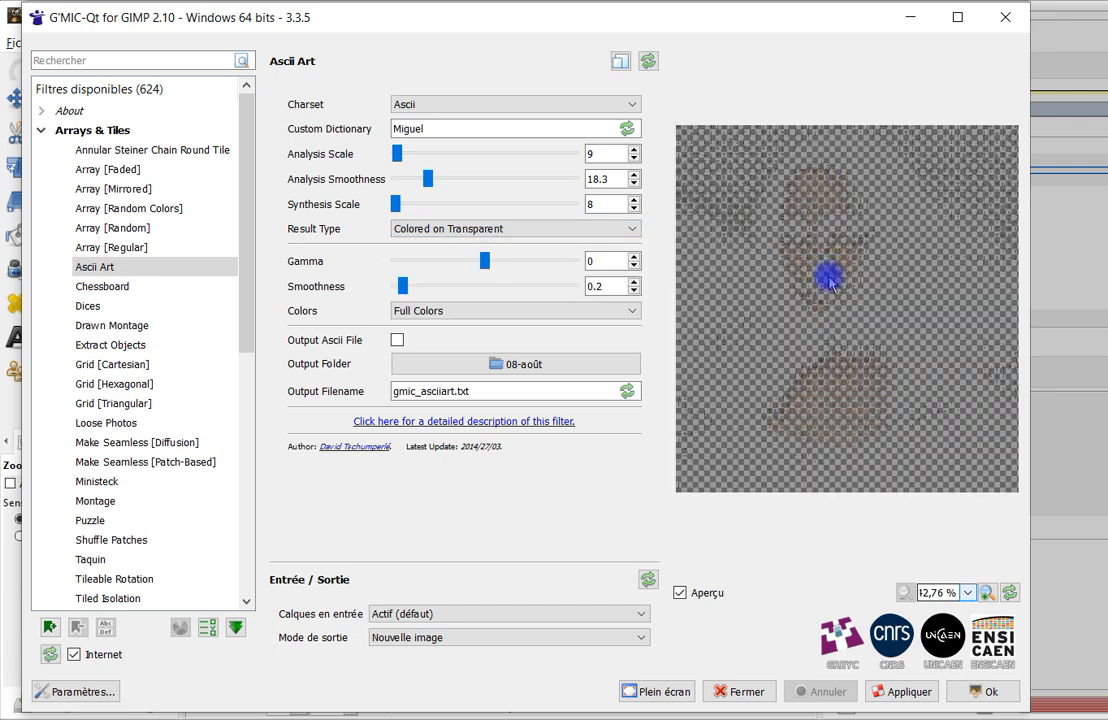
# Set the Result Type to White on Black and the Synthesis Scale to 10
pyautogui.click(427, 240)
pyautogui.click(427, 241)
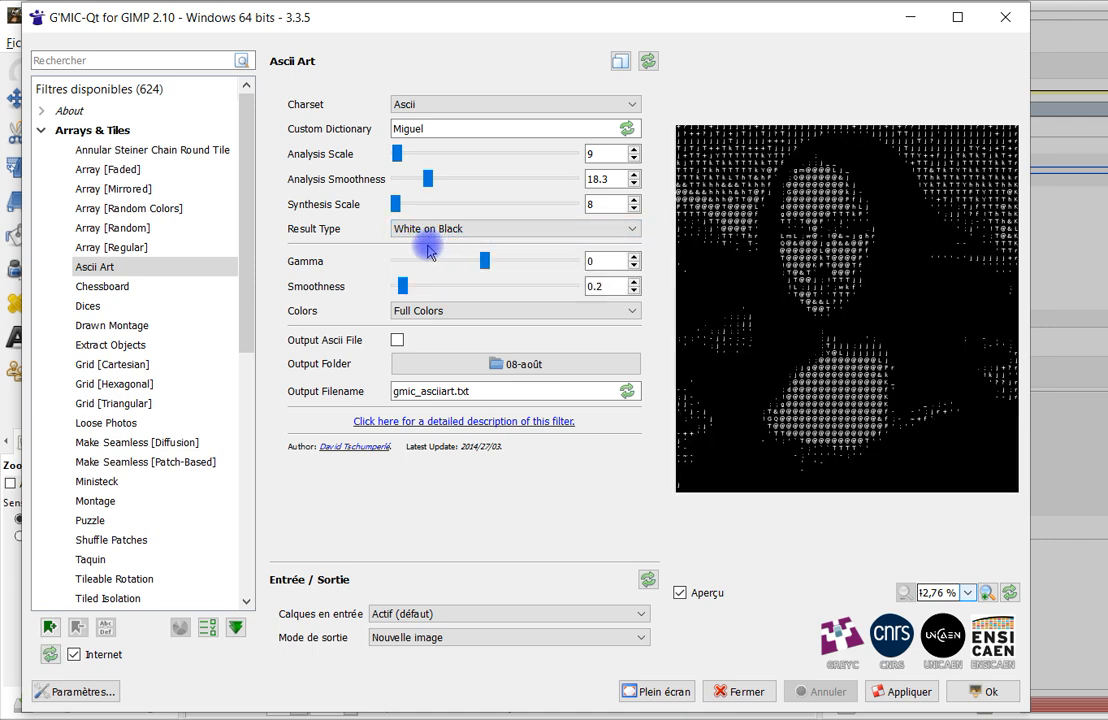
pyautogui.moveTo(397, 204)
pyautogui.mouseDown()
pyautogui.moveTo(420, 214)
pyautogui.moveTo(401, 208)
pyautogui.mouseUp()
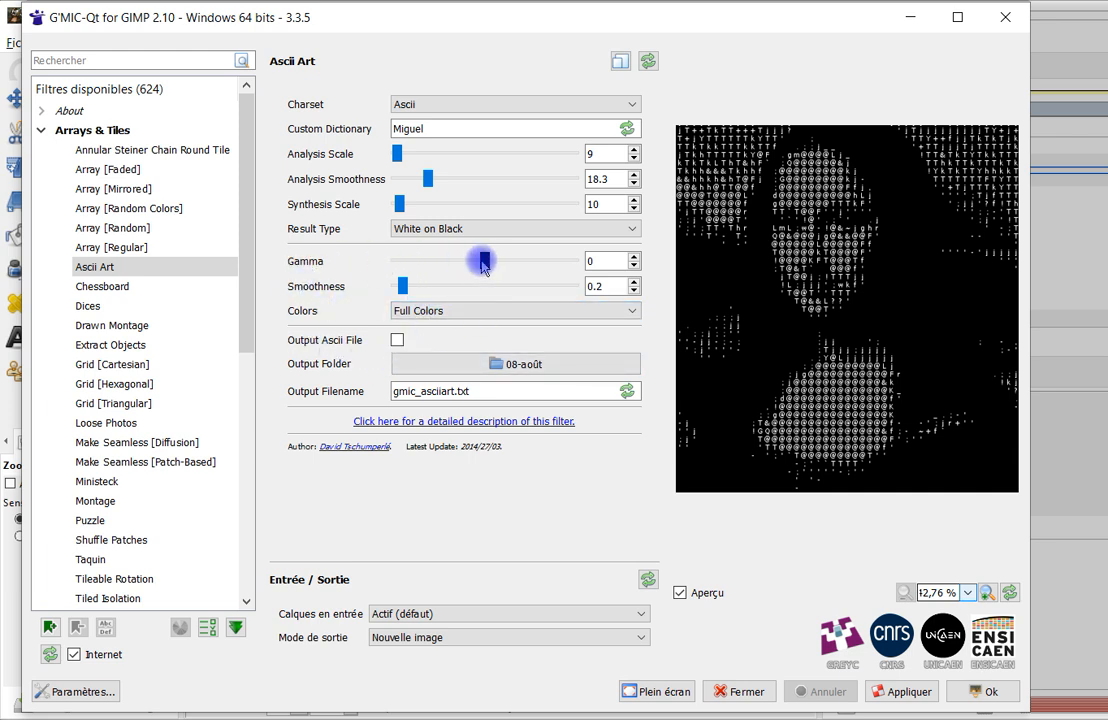
# Test the Gamma at 0.726 and lower values, and reset it to 0
pyautogui.moveTo(484, 265); pyautogui.dragTo(505, 265)
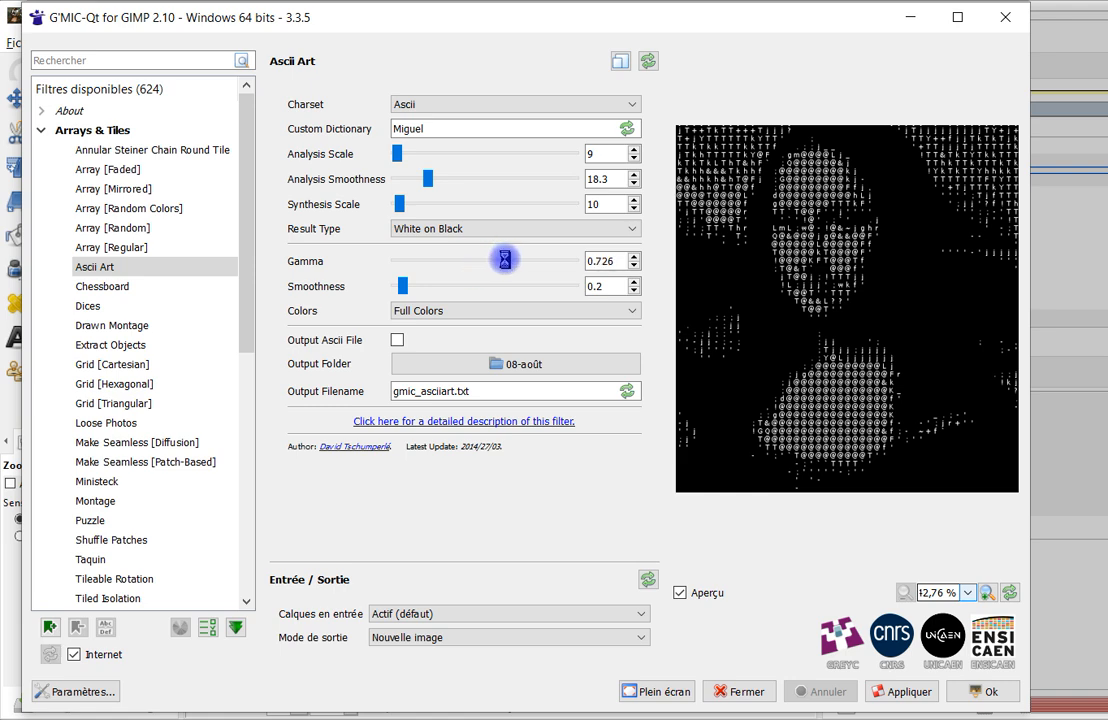
pyautogui.moveTo(506, 265); pyautogui.dragTo(488, 260)
pyautogui.doubleClick(598, 263)
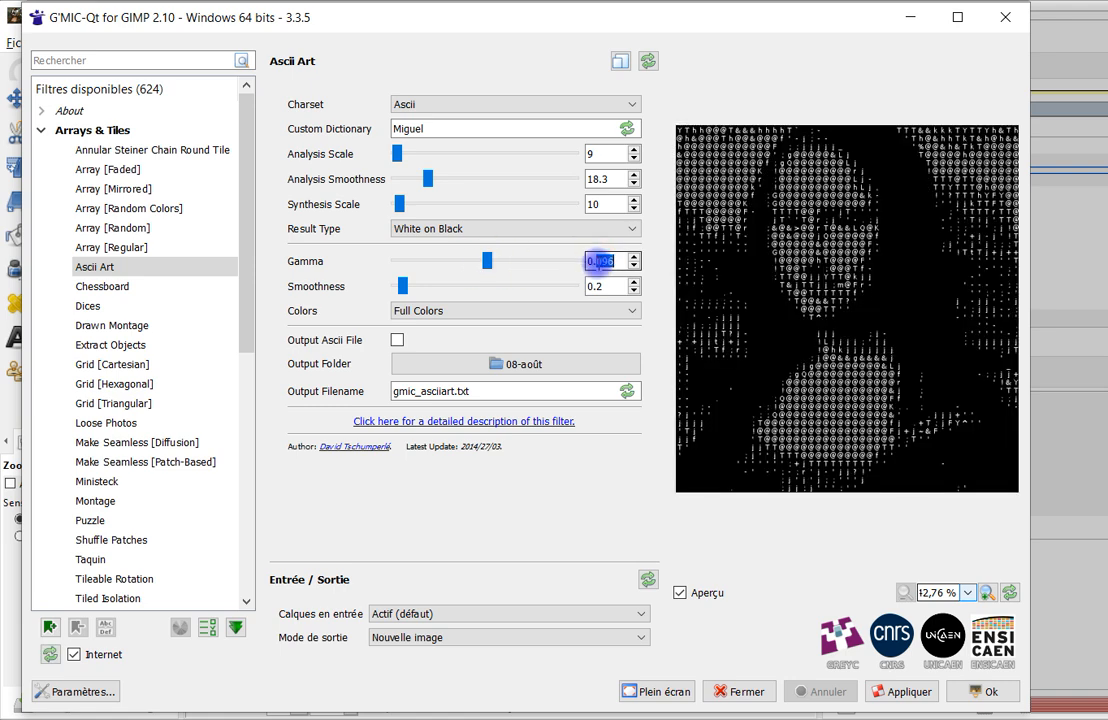
pyautogui.write('0')
# Set the Smoothness to 0.045 and look through the Colors options, keeping Full Colors
pyautogui.doubleClick(606, 286)
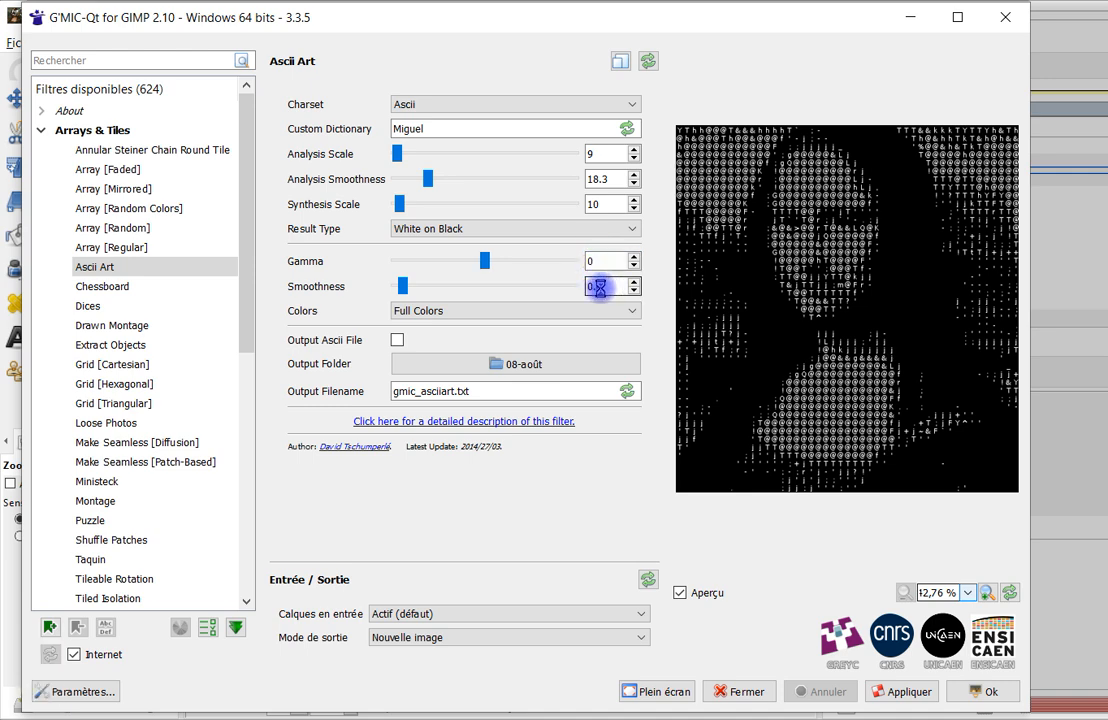
pyautogui.moveTo(403, 288); pyautogui.dragTo(398, 287)
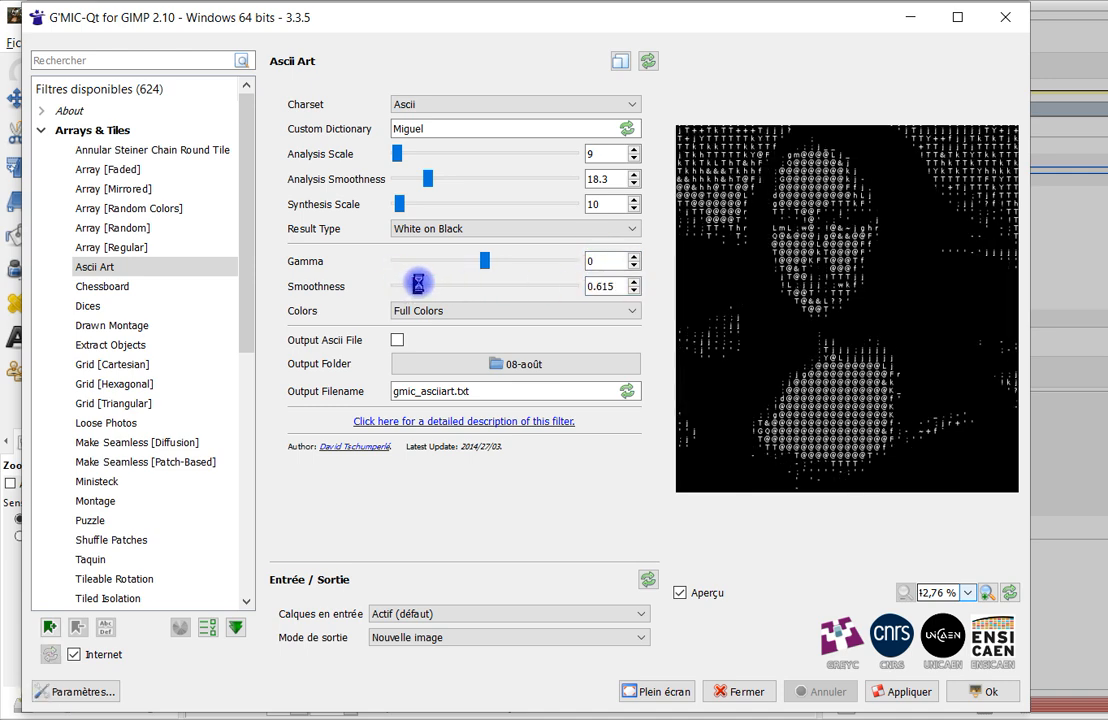
pyautogui.click(425, 310)
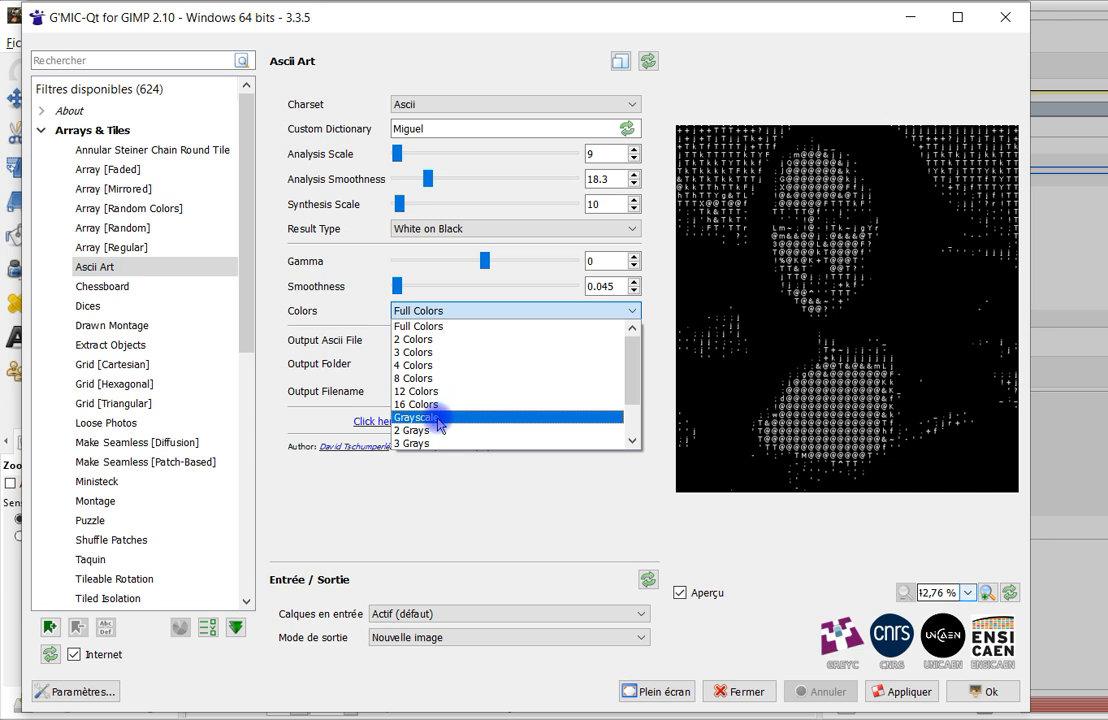
pyautogui.click(438, 418)
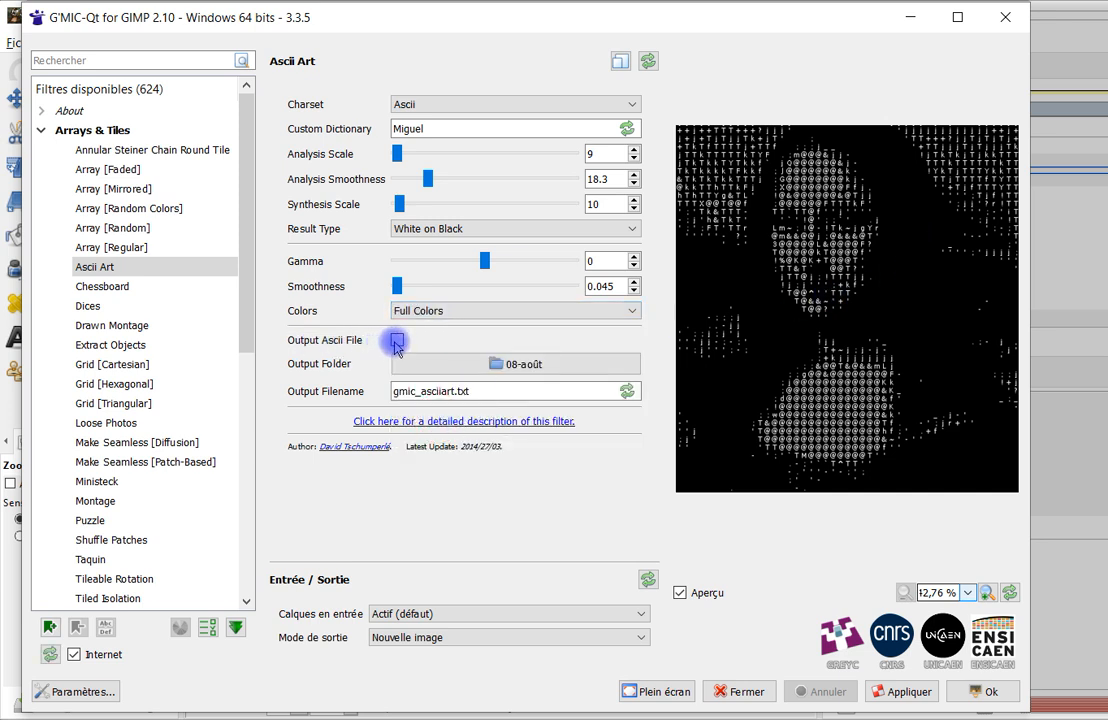
# Enable the Ascii file output, keep the 08-août output folder, and name the output file gmic_asciiart1.txt
pyautogui.click(397, 341)
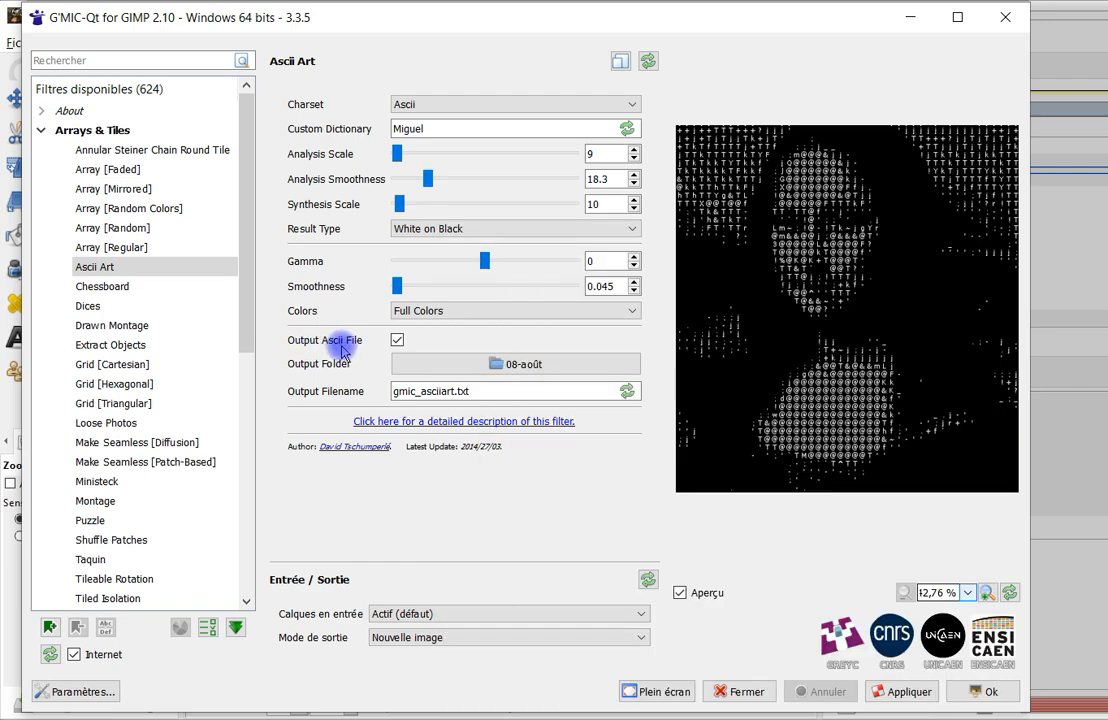
pyautogui.click(499, 368)
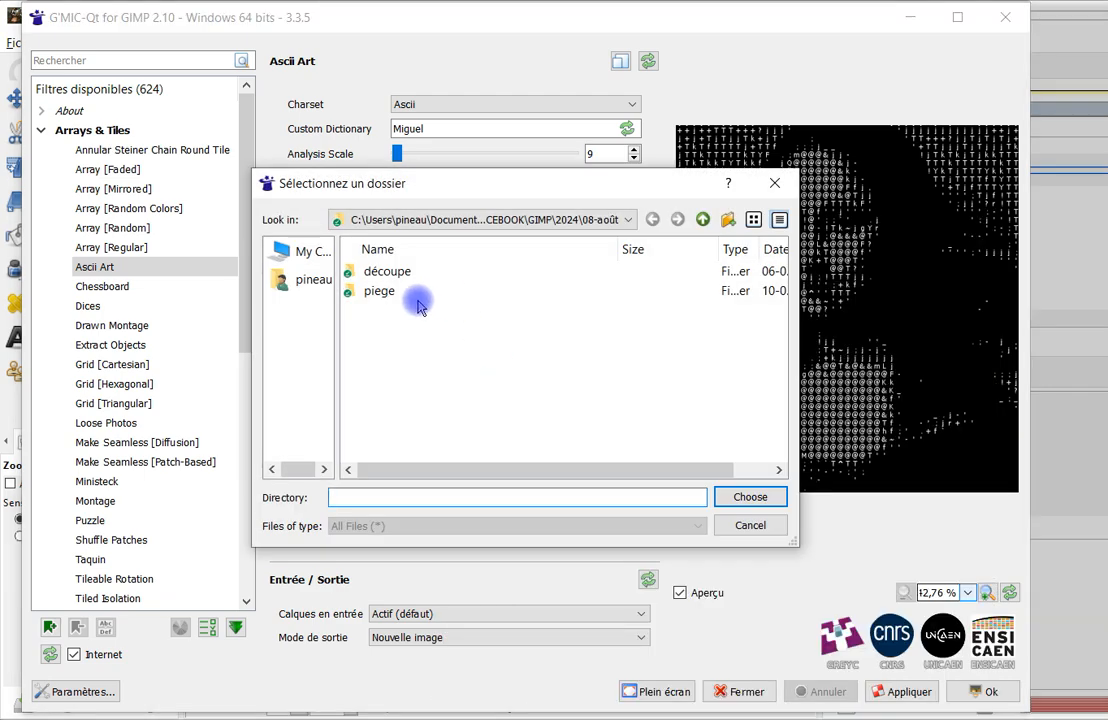
pyautogui.click(772, 183)
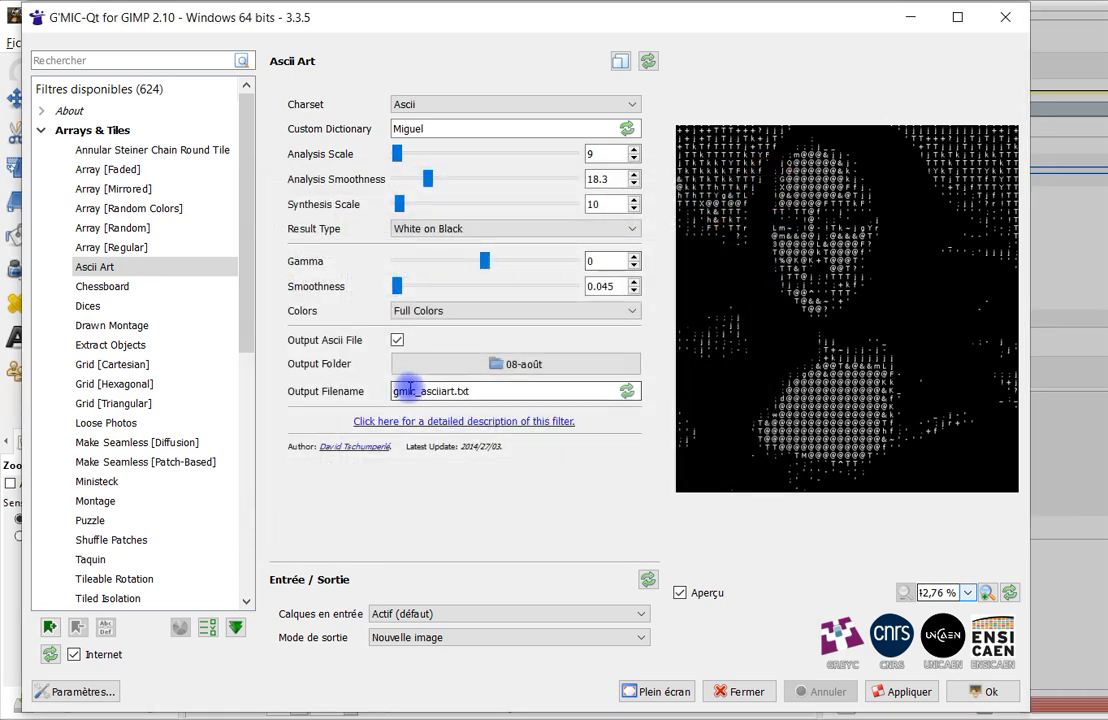
pyautogui.click(493, 389)
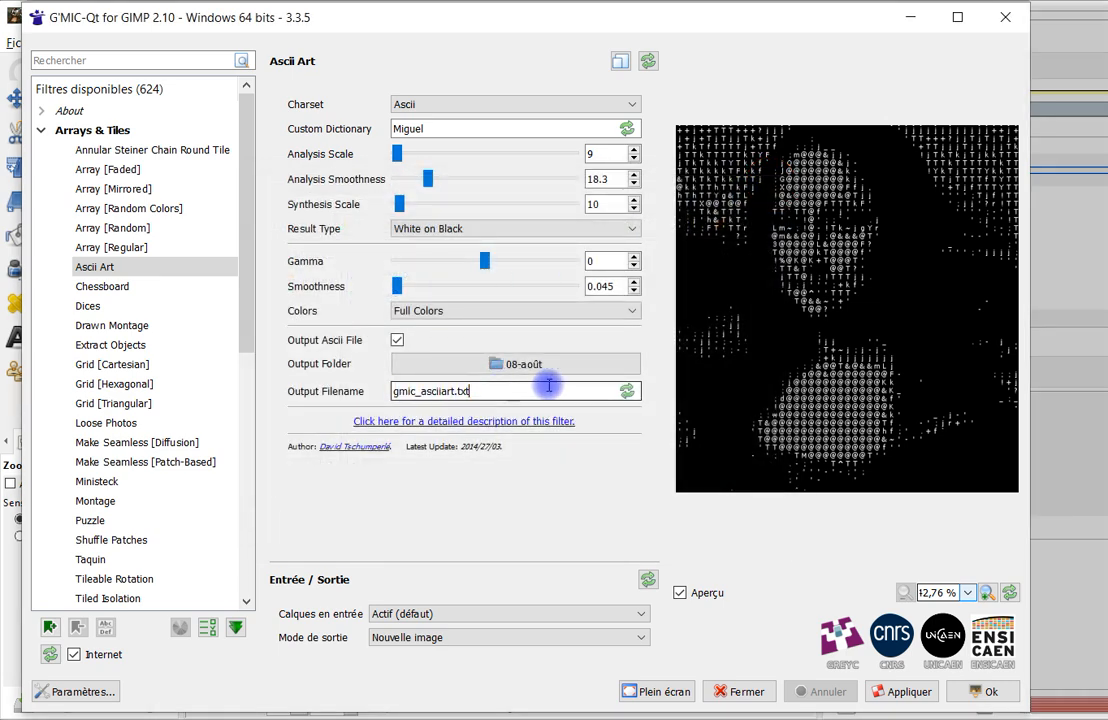
pyautogui.doubleClick(462, 391)
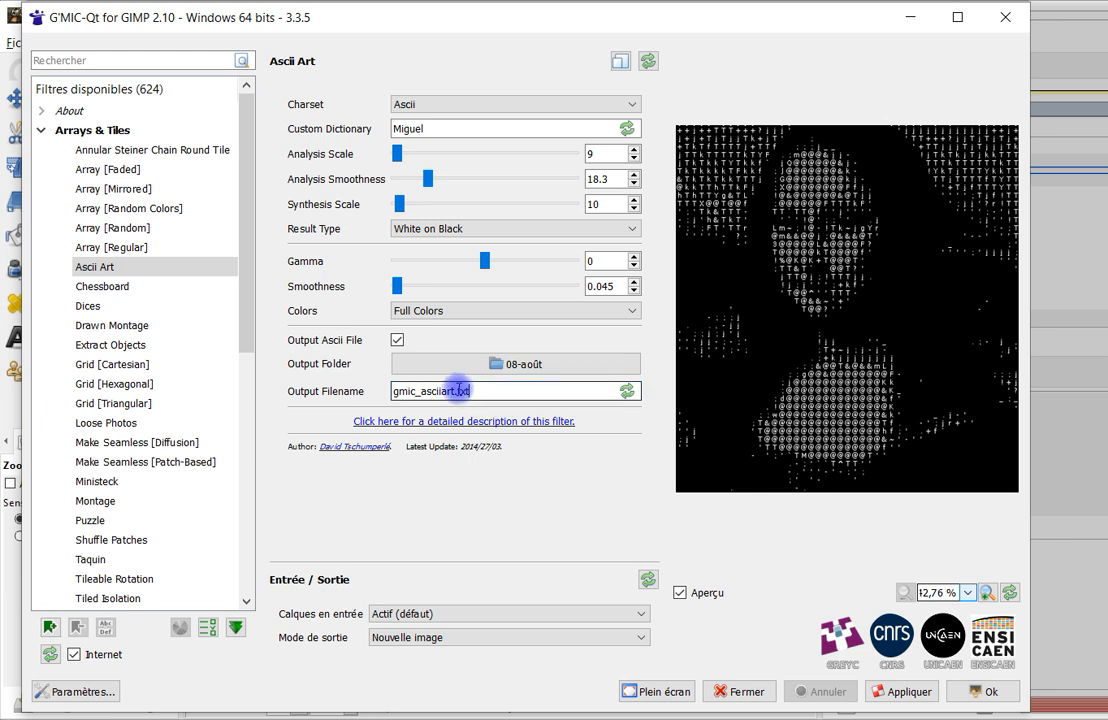
pyautogui.write('1')
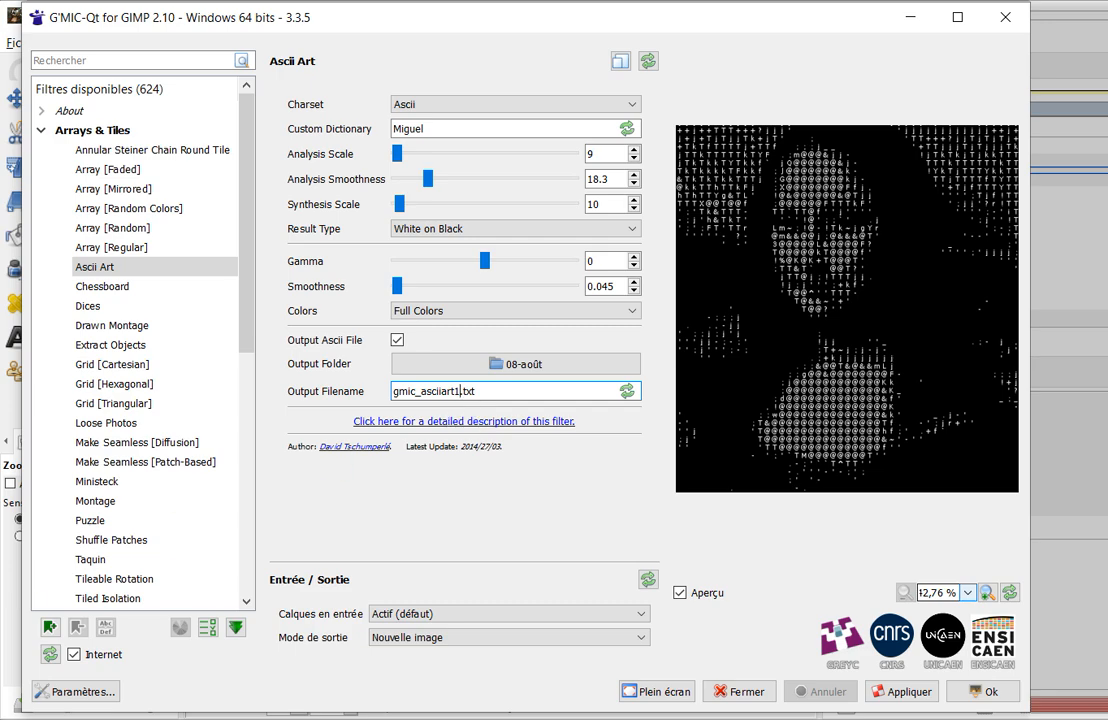
# Switch to the GimpChat topic about the Ascii art filter in the browser and translate the page into French
pyautogui.hotkey('alt', 'Tab')
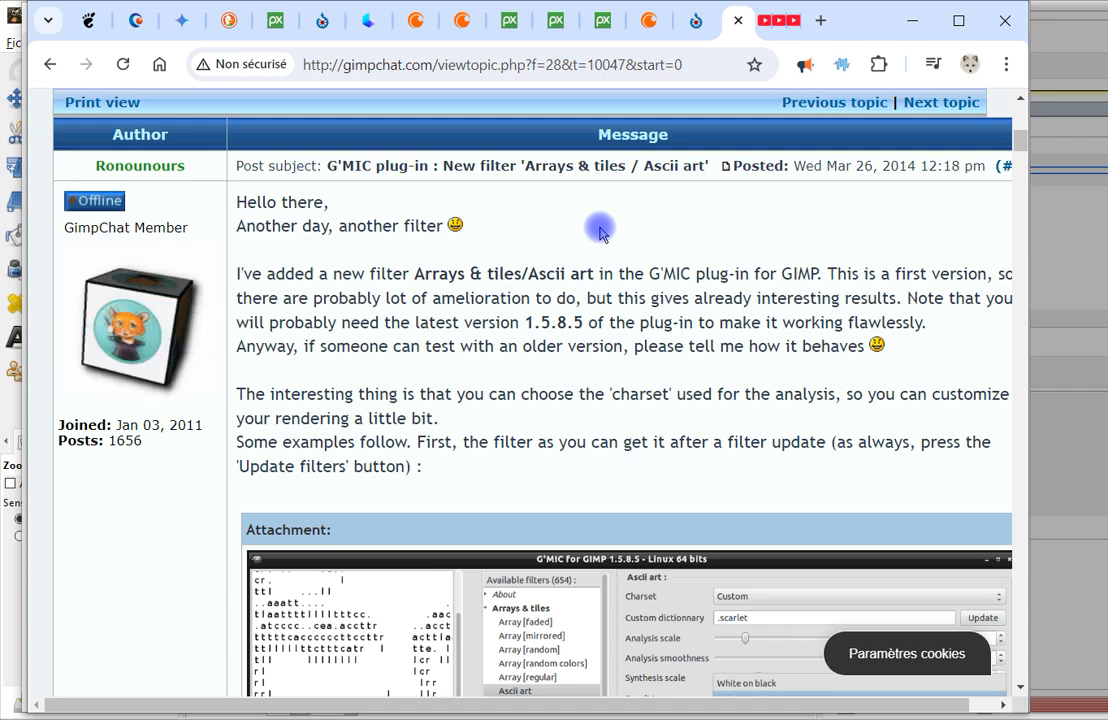
pyautogui.scroll(-2, 600, 232)
pyautogui.scroll(3, 601, 240)
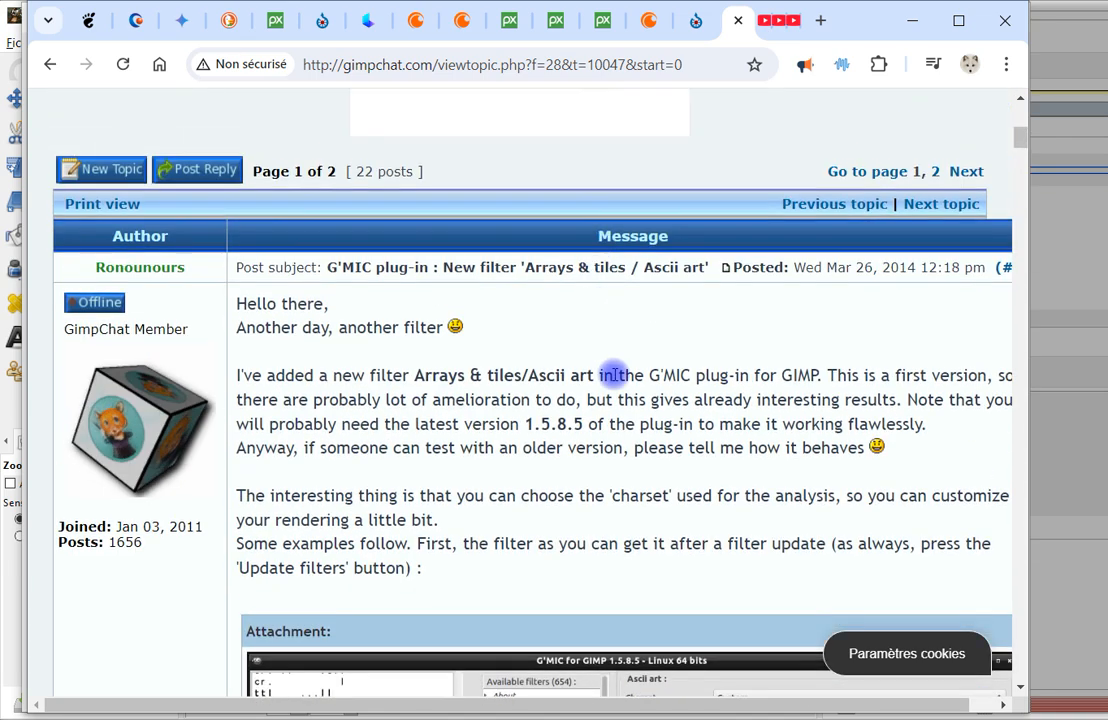
pyautogui.scroll(-2, 613, 373)
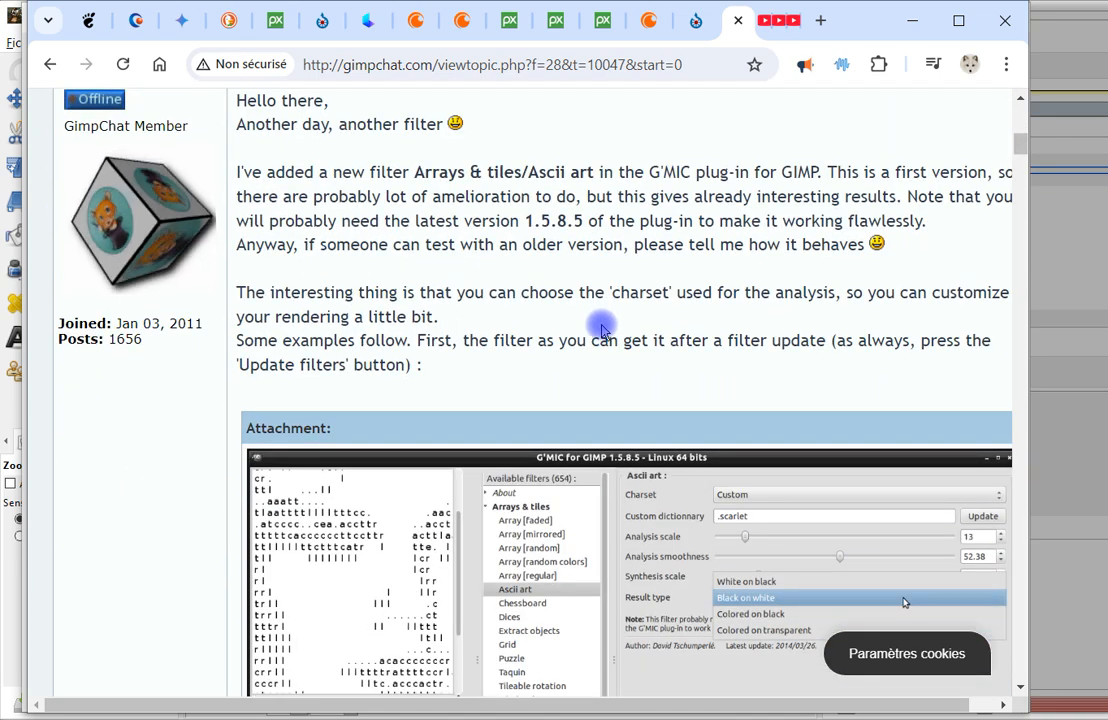
pyautogui.scroll(1, 601, 325)
pyautogui.scroll(3, 764, 445)
pyautogui.scroll(-2, 794, 512)
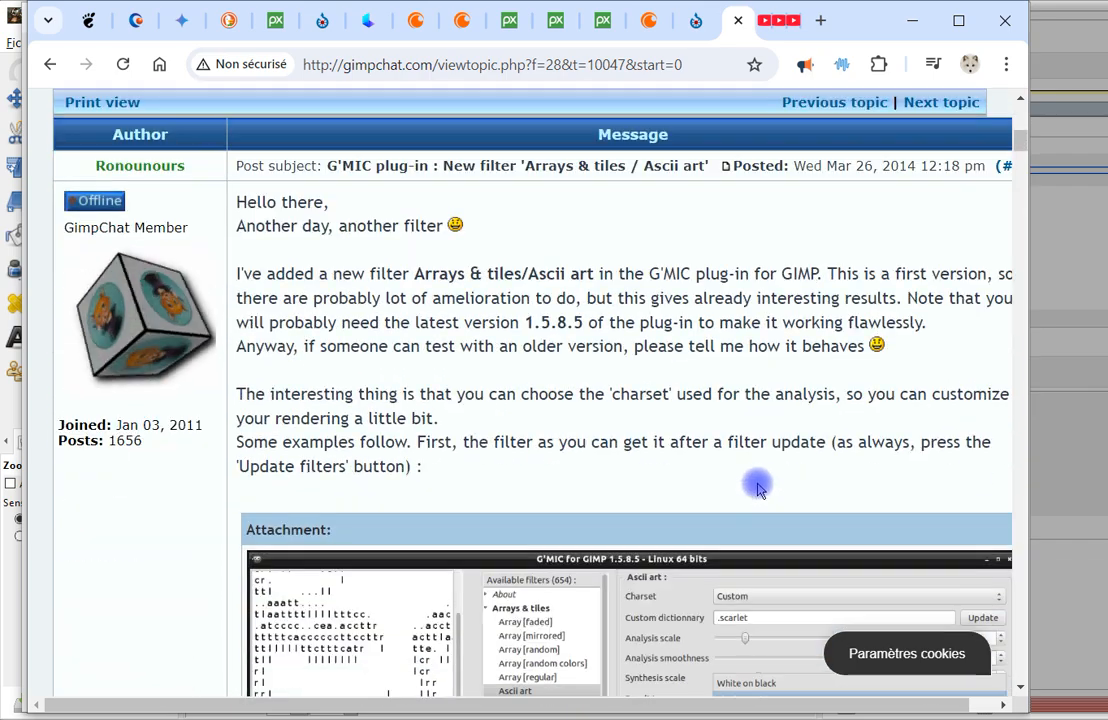
pyautogui.rightClick(601, 227)
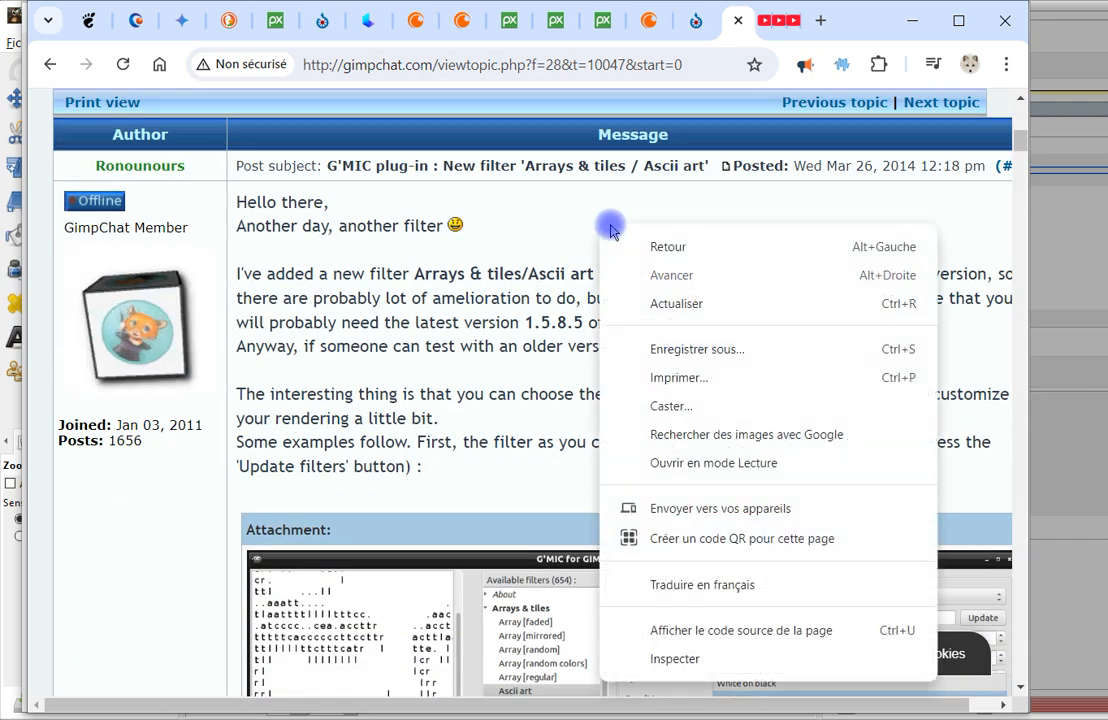
pyautogui.click(707, 596)
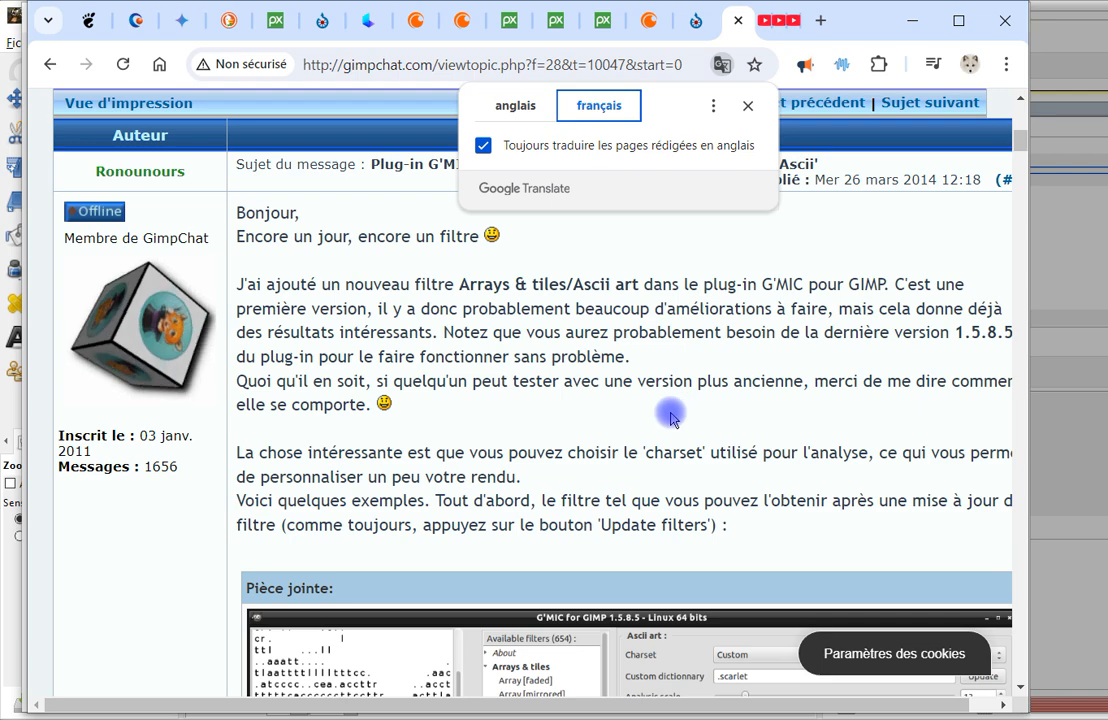
# Read the translated post about the Ascii art filter and examine its settings screenshot and example renderings
pyautogui.scroll(-2, 371, 470)
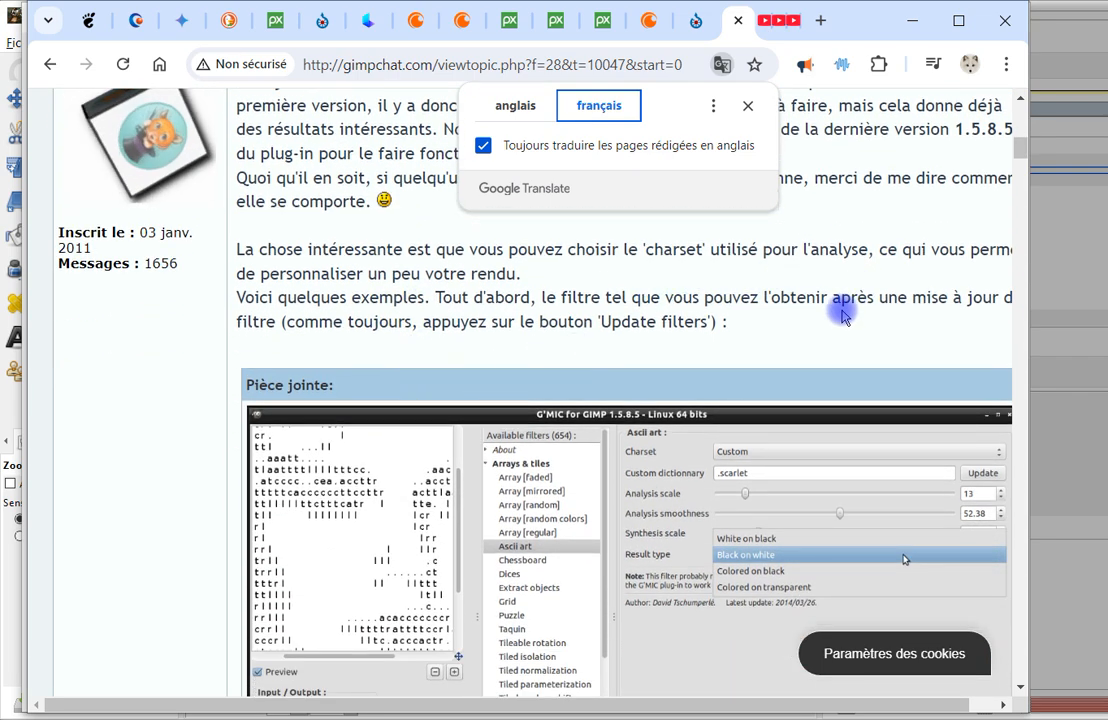
pyautogui.scroll(-1, 519, 309)
pyautogui.scroll(1, 438, 319)
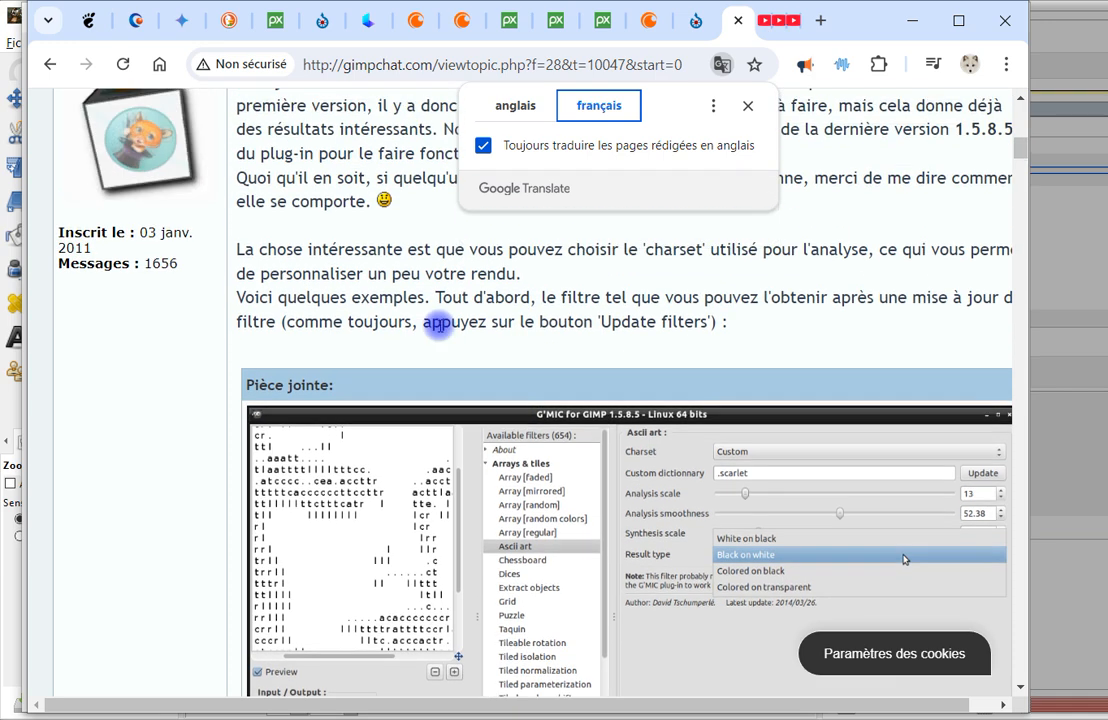
pyautogui.scroll(-1, 520, 315)
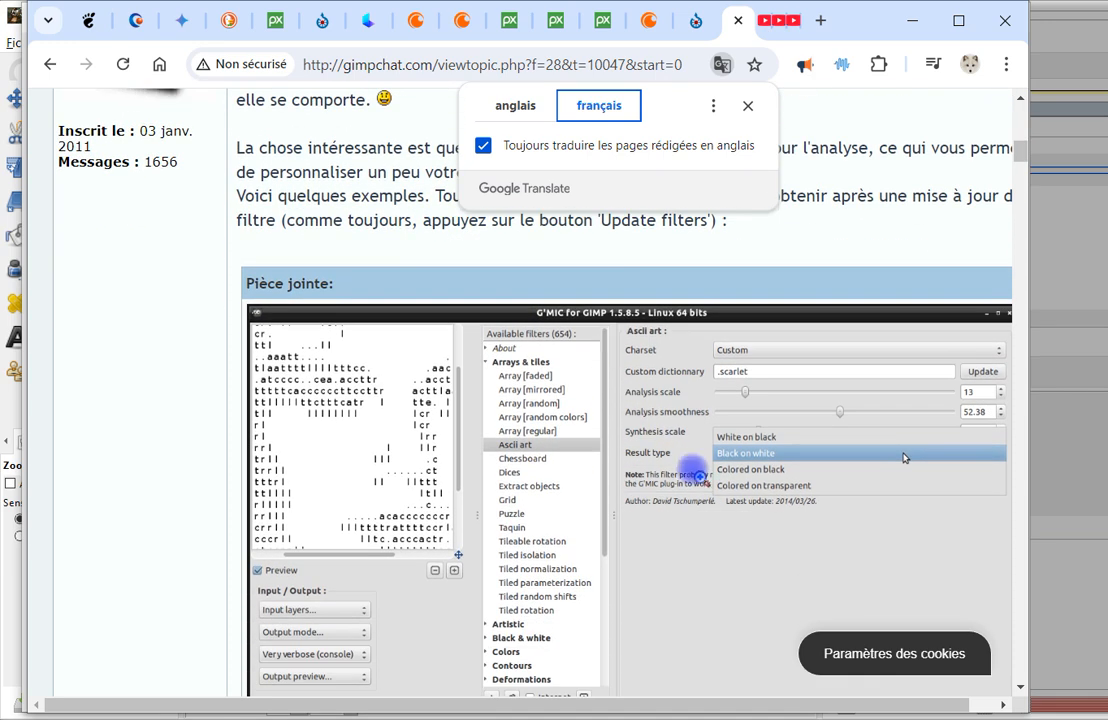
pyautogui.scroll(-1, 620, 400)
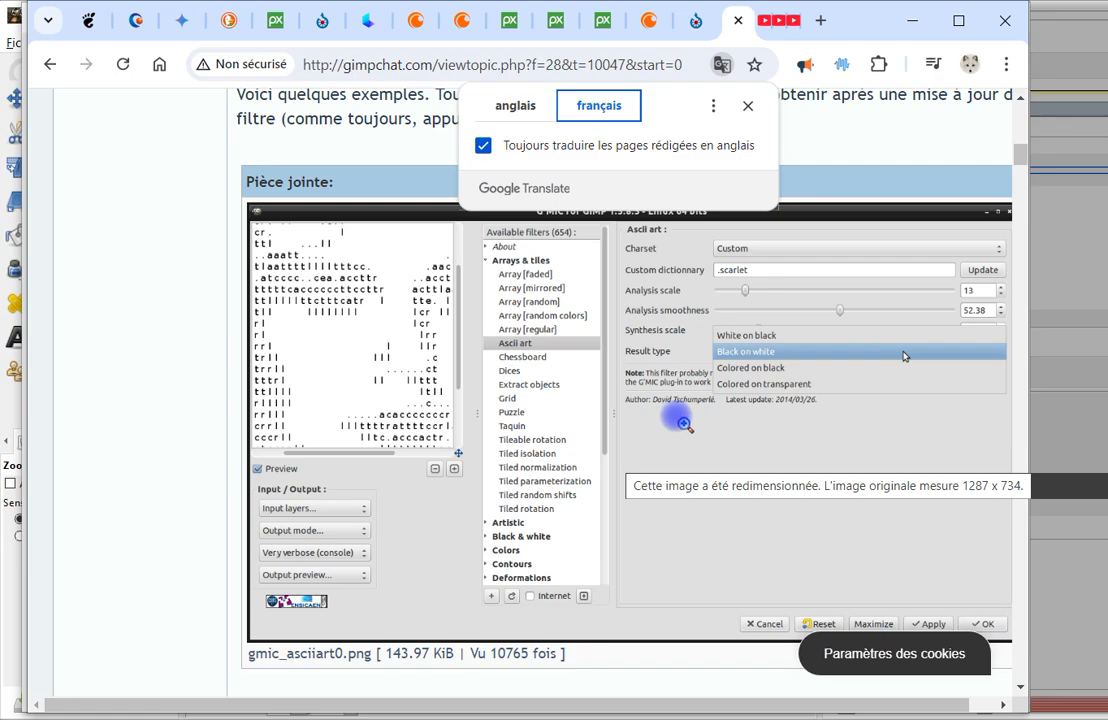
pyautogui.scroll(-10, 683, 423)
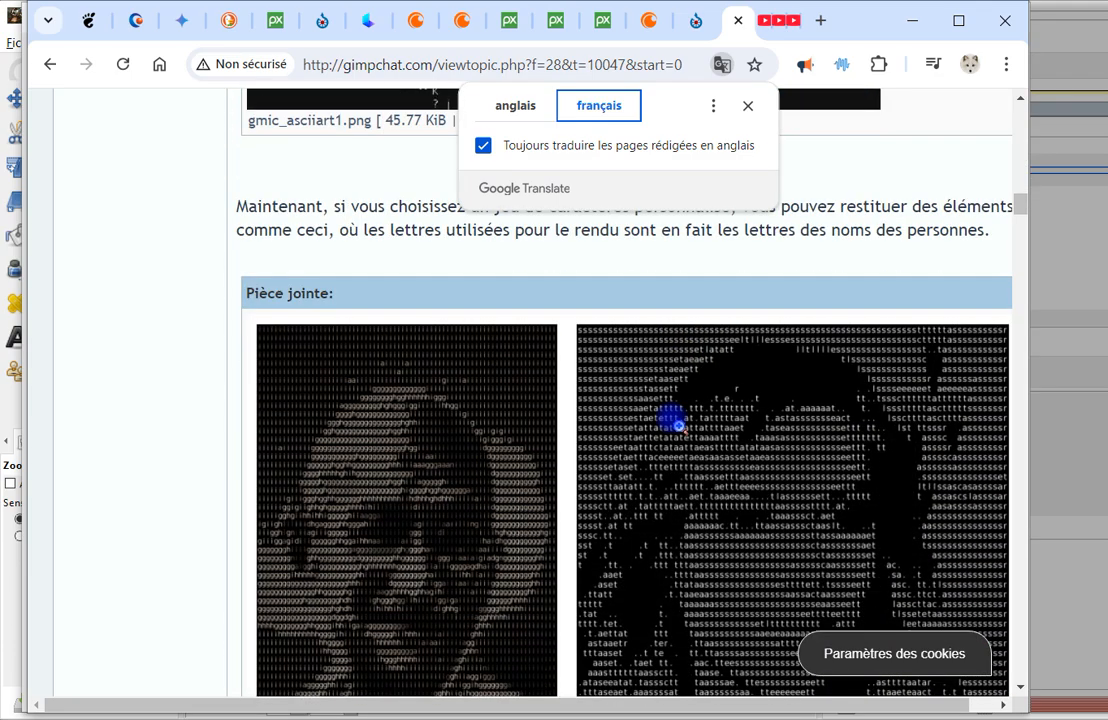
pyautogui.scroll(-1, 679, 426)
pyautogui.scroll(-8, 740, 443)
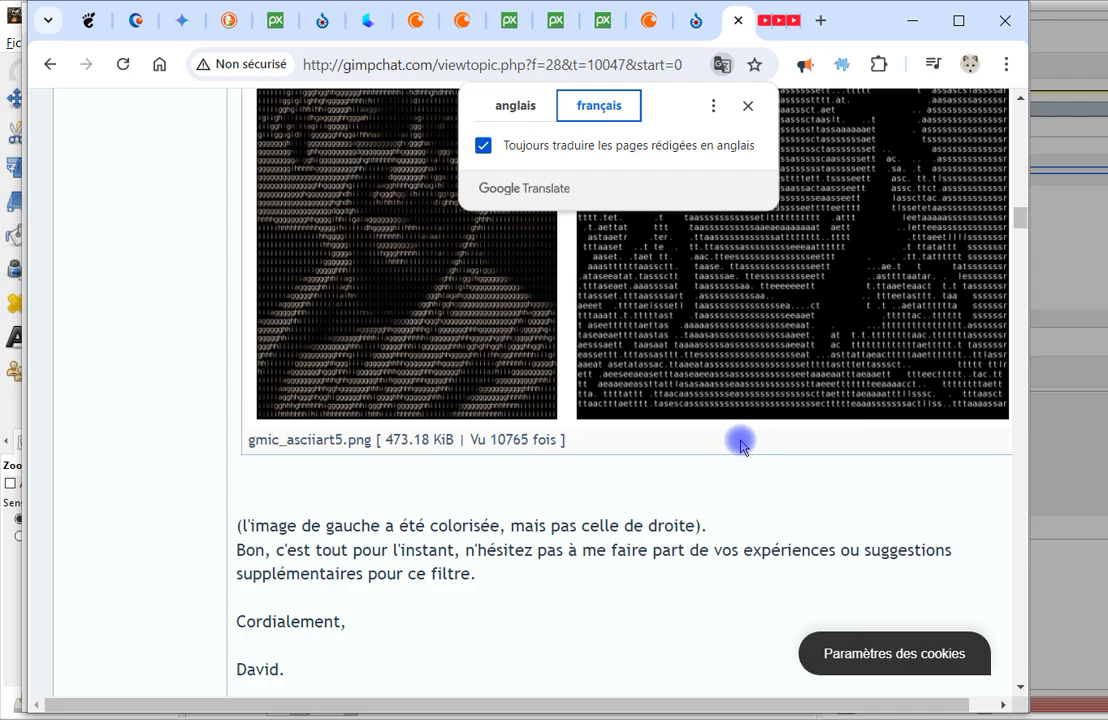
# Skim the replies to the Ascii art forum topic and go back up to its first post
pyautogui.scroll(-3, 740, 443)
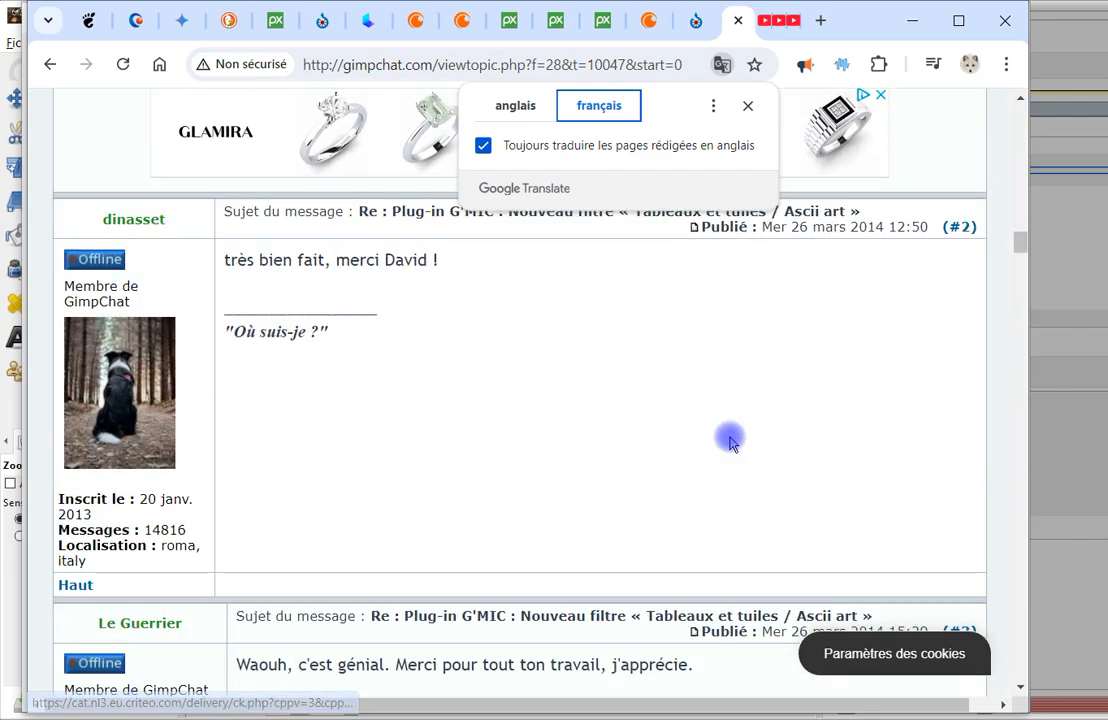
pyautogui.scroll(13, 734, 440)
pyautogui.scroll(15, 735, 432)
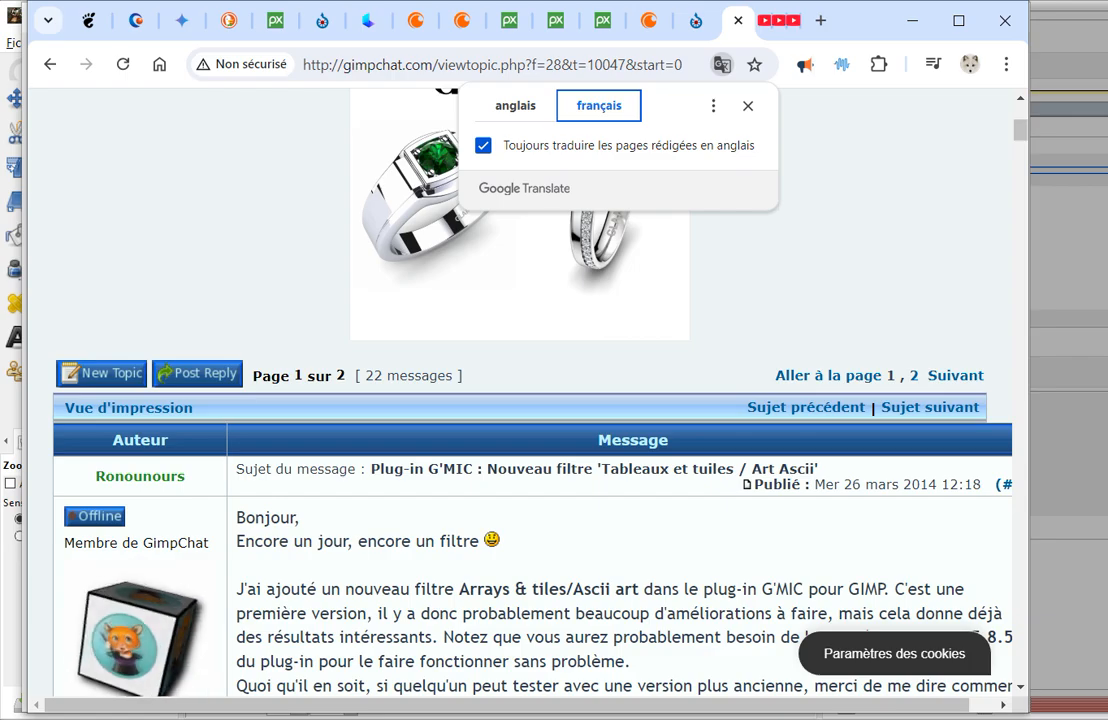
# Switch back to the G'MIC-Qt window, keep Nouvelle image as the output mode, and run the Ascii Art filter
pyautogui.click(318, 718)
pyautogui.click(418, 715)
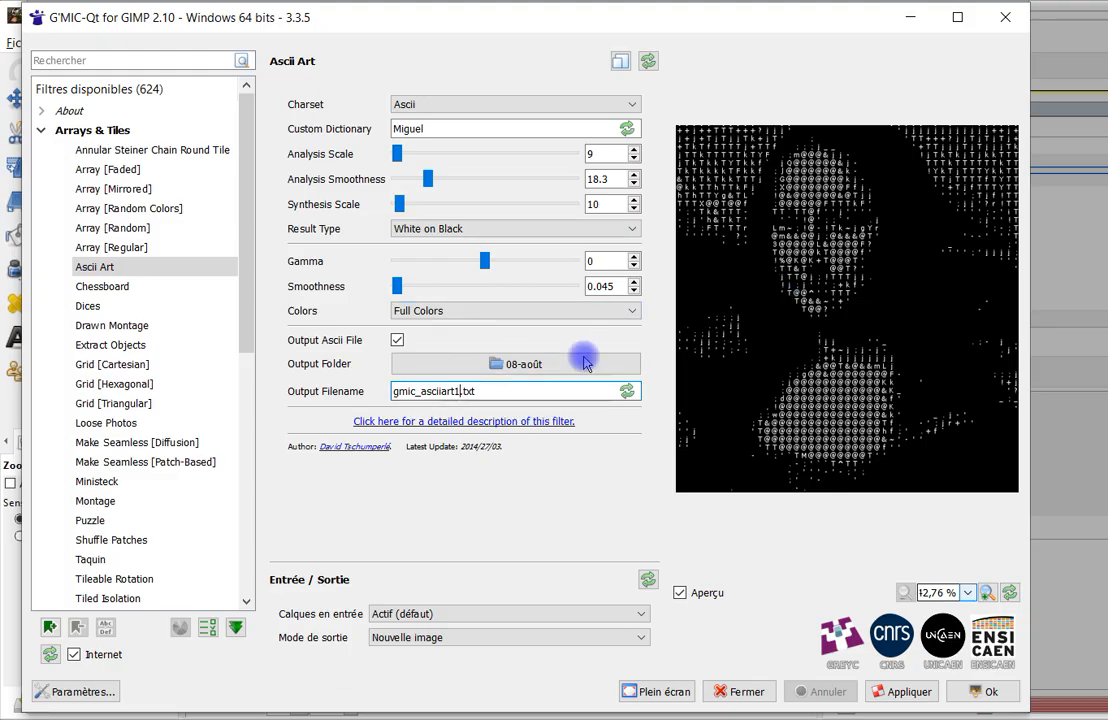
pyautogui.click(514, 636)
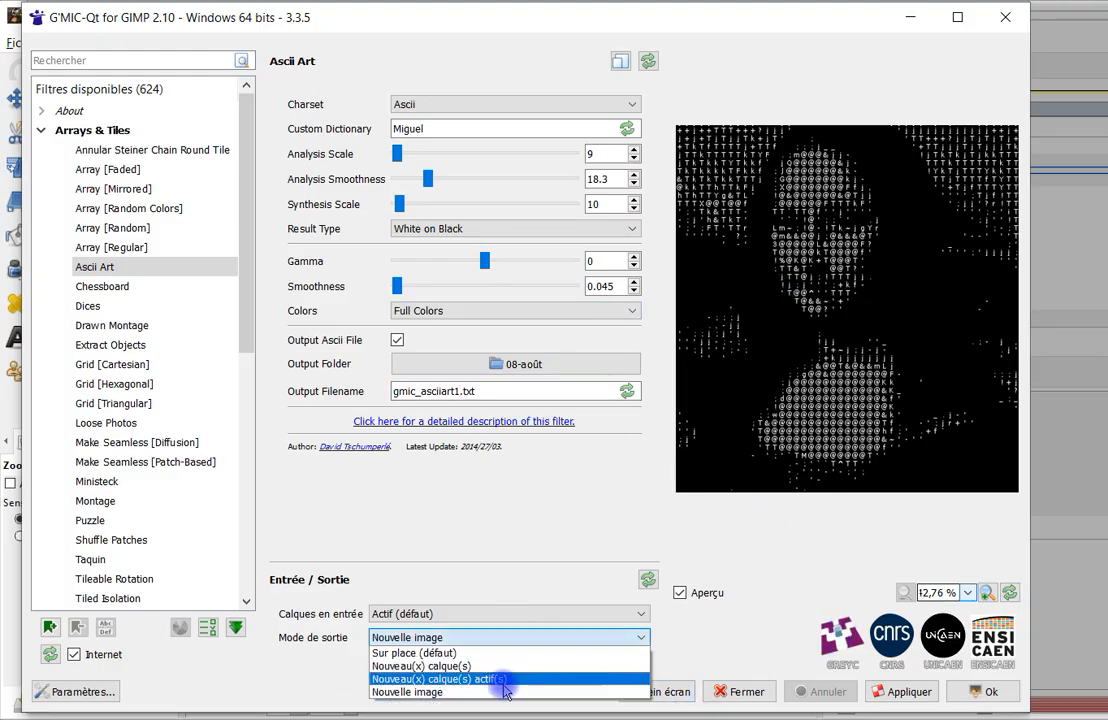
pyautogui.click(502, 692)
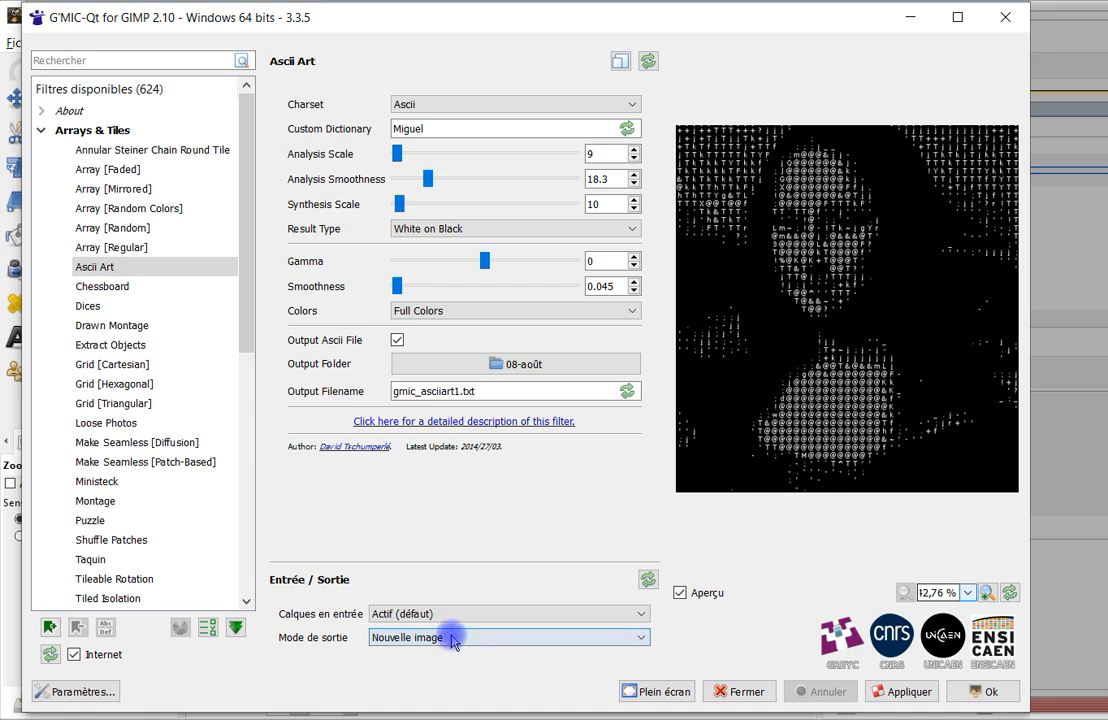
pyautogui.click(990, 692)
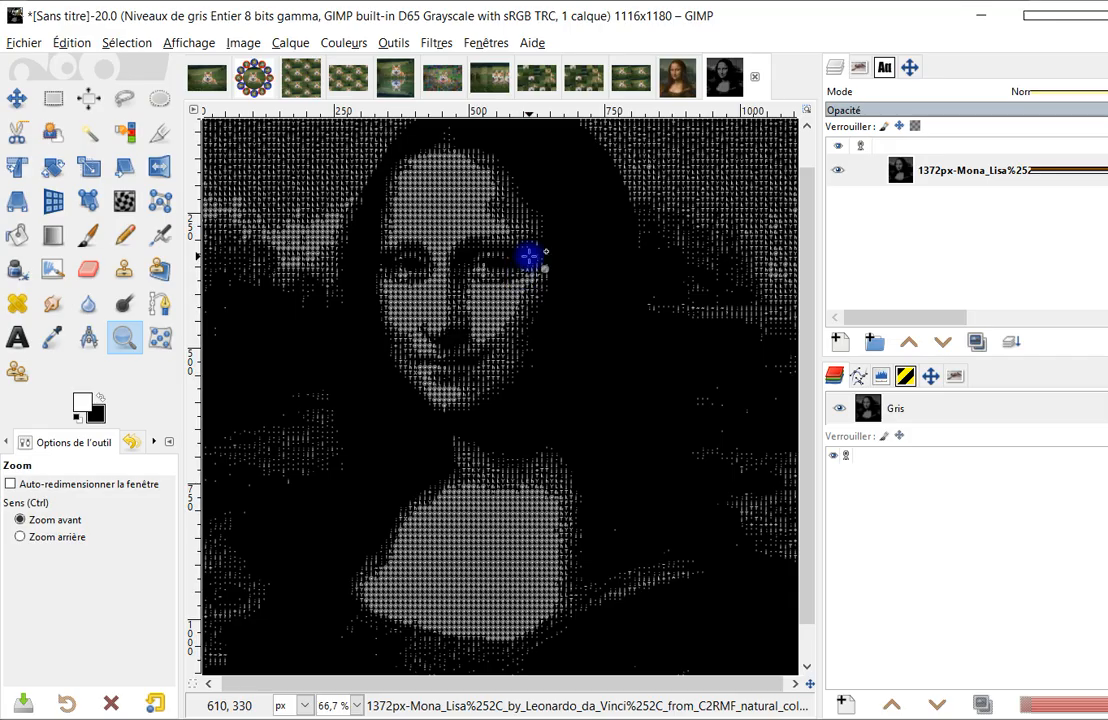
# Examine the individual characters of the white-on-black ASCII art result up close, then view the whole image
pyautogui.keyDown('ctrl'); pyautogui.scroll(5, 472, 293); pyautogui.keyUp('ctrl')
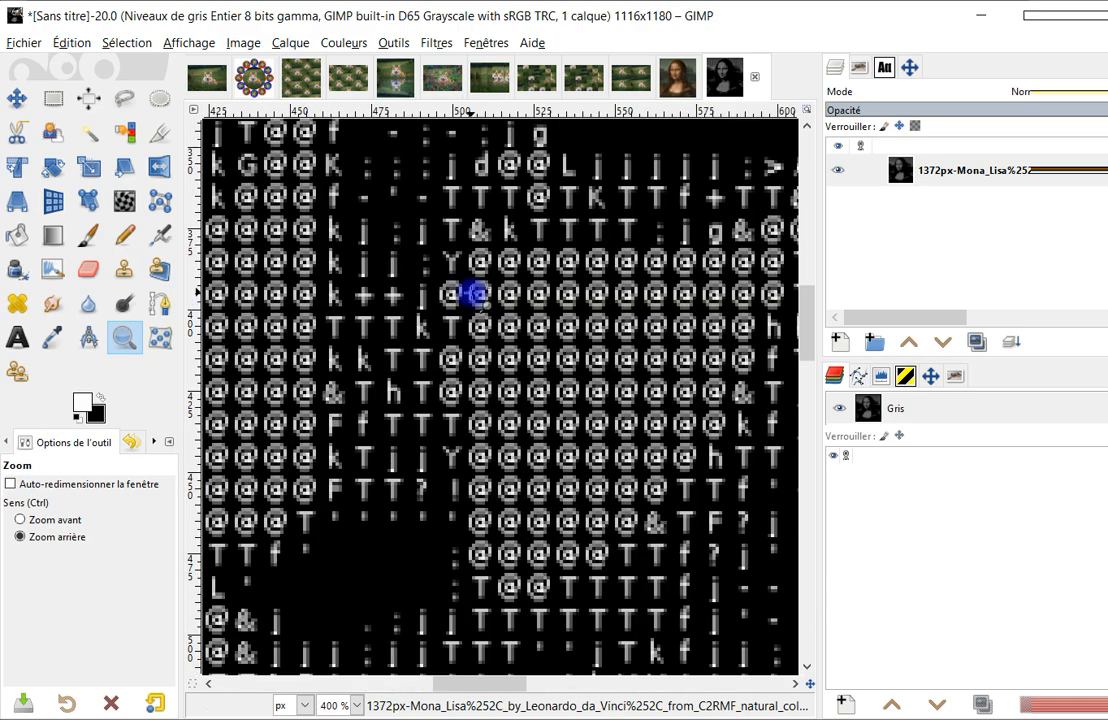
pyautogui.keyDown('ctrl'); pyautogui.scroll(-4, 480, 296); pyautogui.keyUp('ctrl')
pyautogui.keyDown('ctrl'); pyautogui.scroll(-2, 465, 252); pyautogui.keyUp('ctrl')
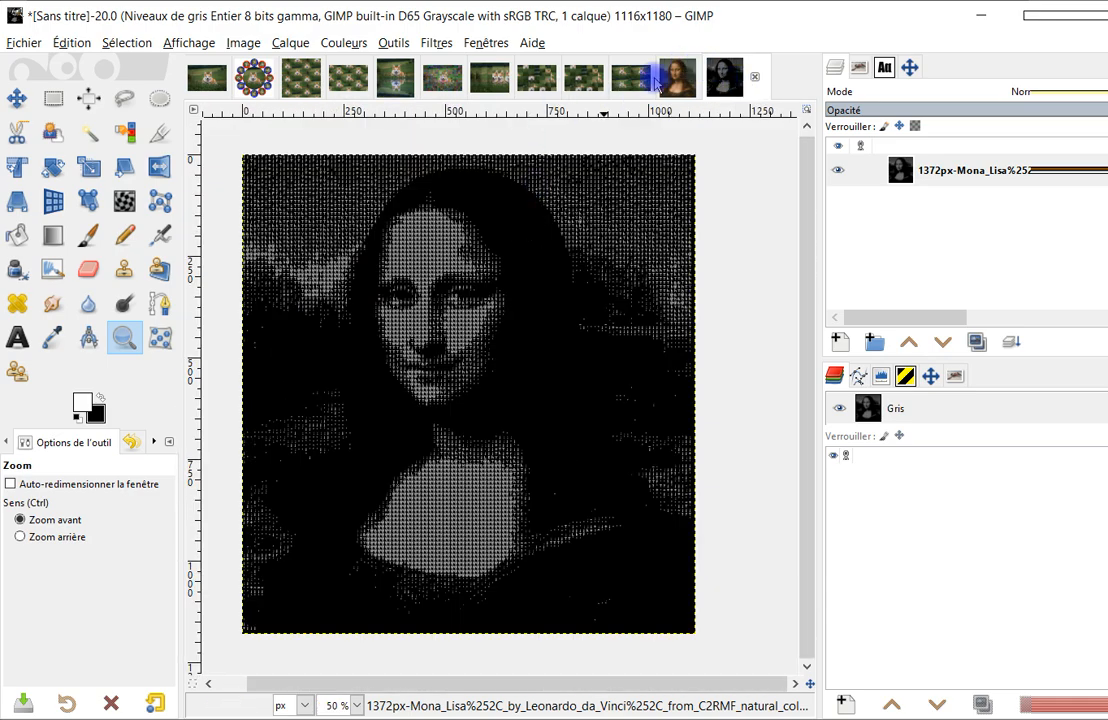
# Reopen G'MIC-Qt on the original color Mona Lisa and set the Ascii Art result type to Colored on Black
pyautogui.click(674, 75)
pyautogui.click(436, 42)
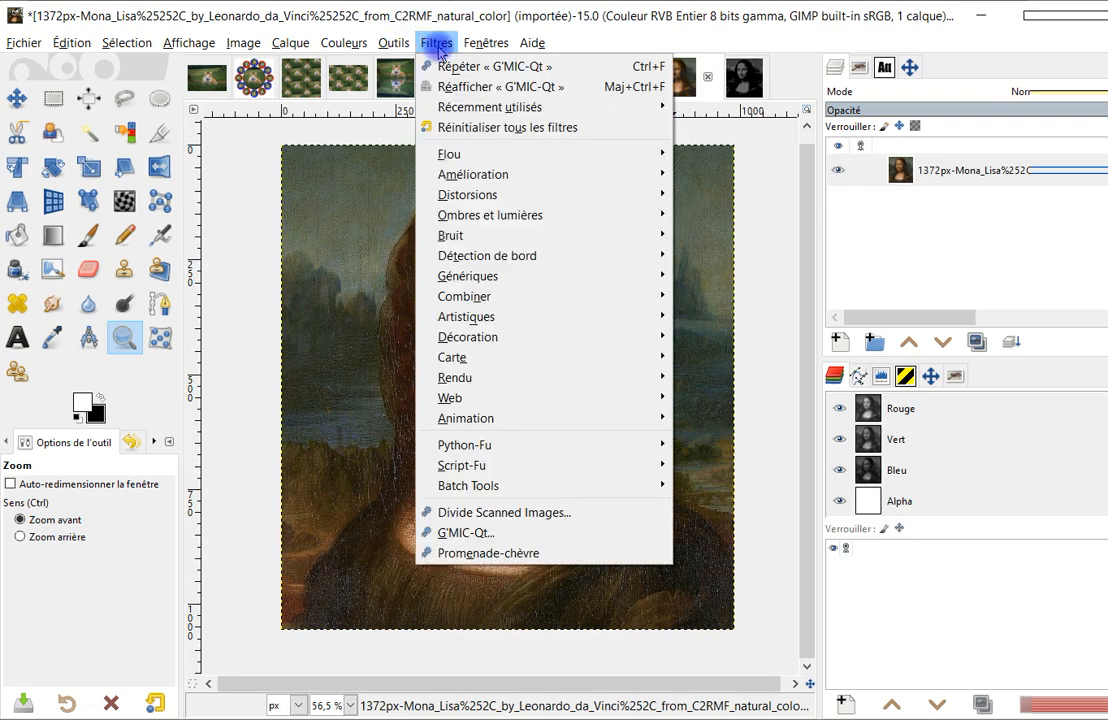
pyautogui.click(462, 87)
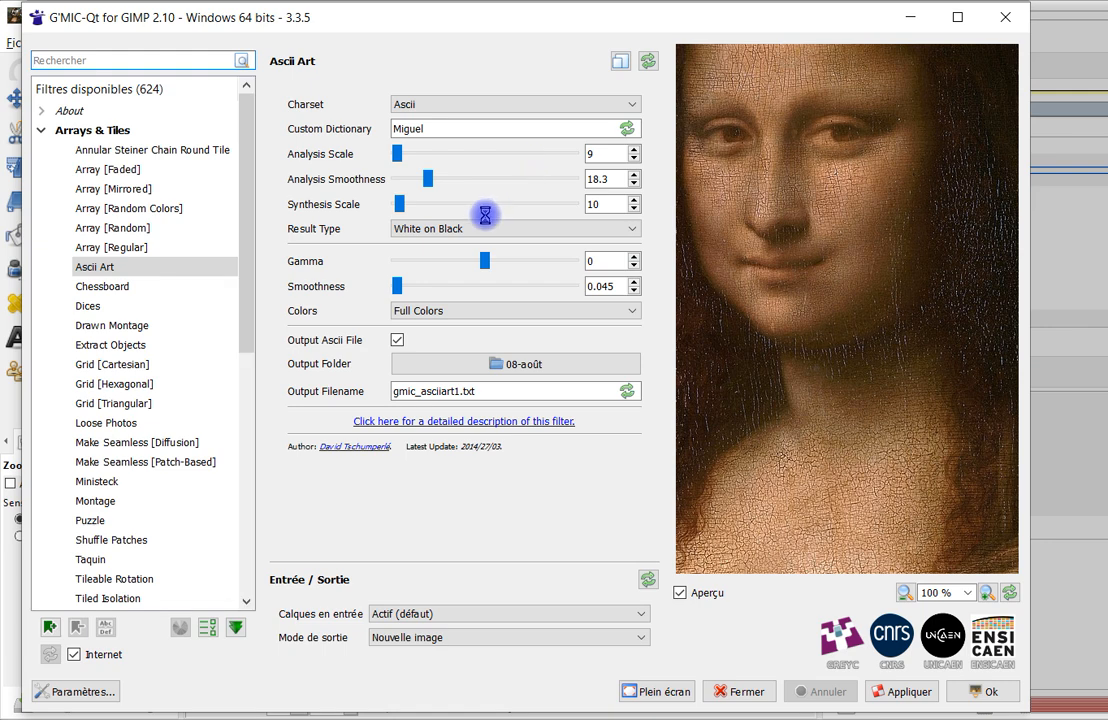
pyautogui.click(438, 228)
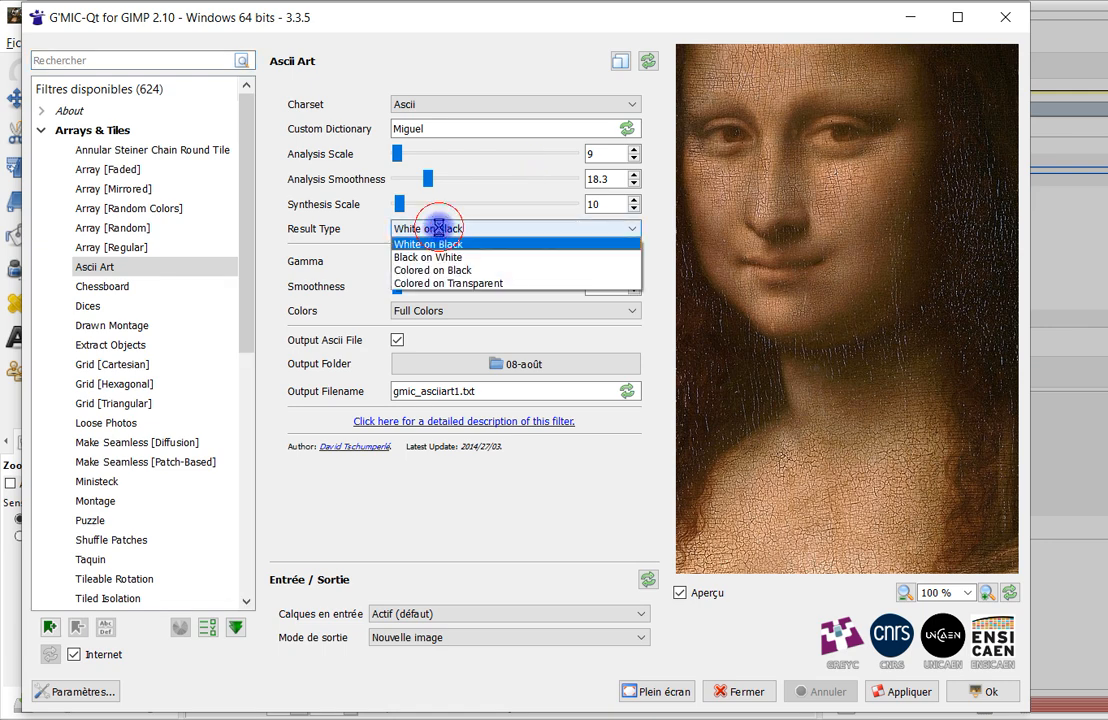
pyautogui.click(487, 270)
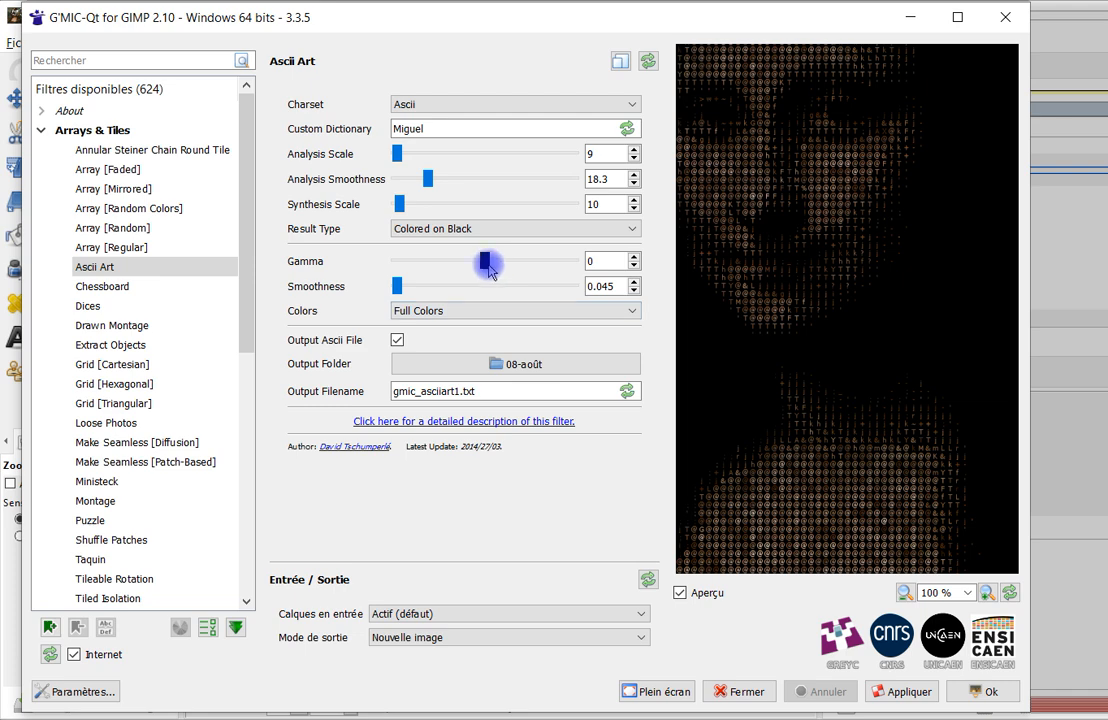
# Set the Gamma to 0.336 and the Smoothness to 0.435, with the preview showing the whole image
pyautogui.moveTo(489, 268)
pyautogui.mouseDown()
pyautogui.moveTo(465, 258)
pyautogui.moveTo(508, 261)
pyautogui.mouseUp()
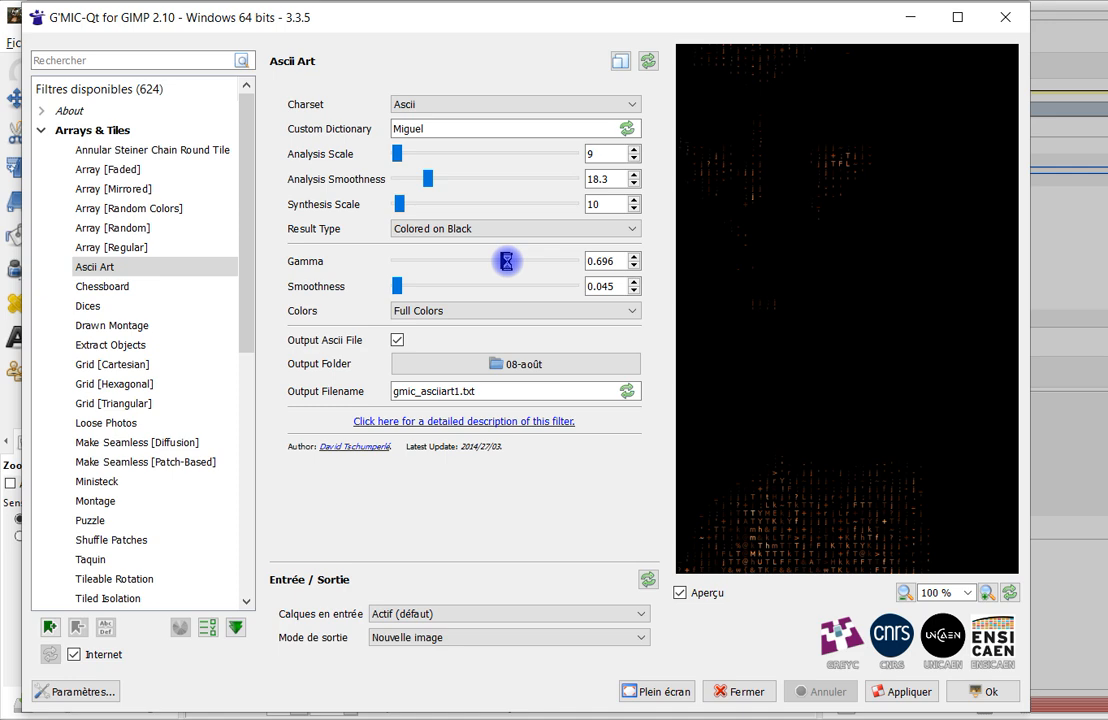
pyautogui.click(967, 592)
pyautogui.click(942, 711)
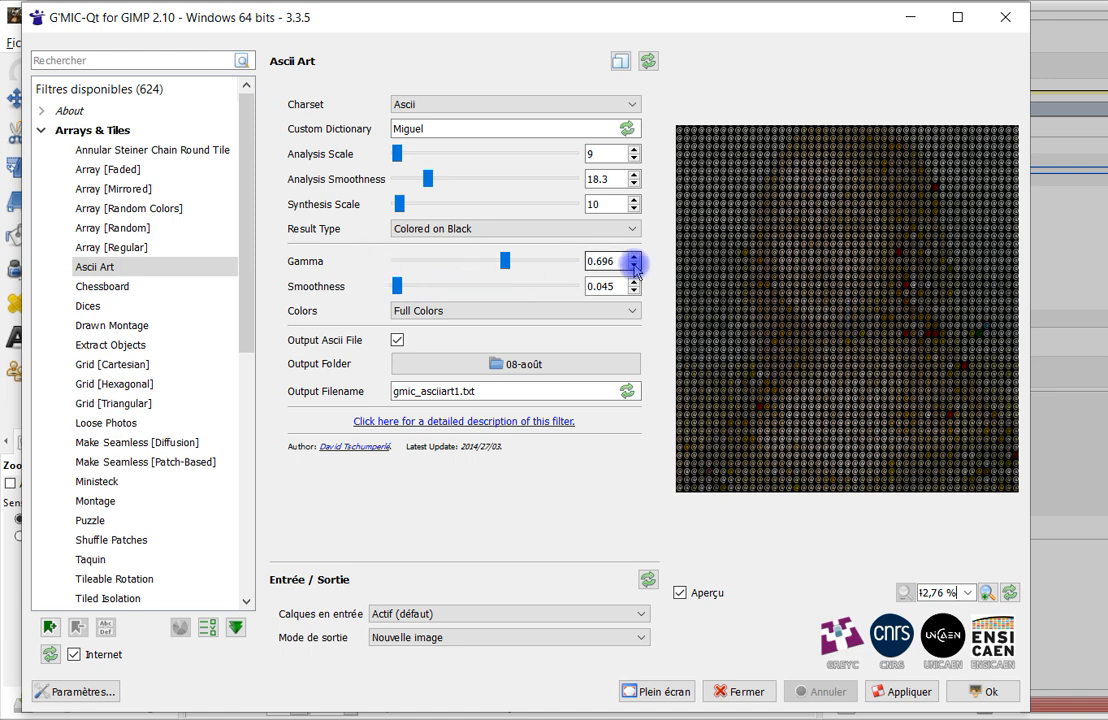
pyautogui.click(635, 266)
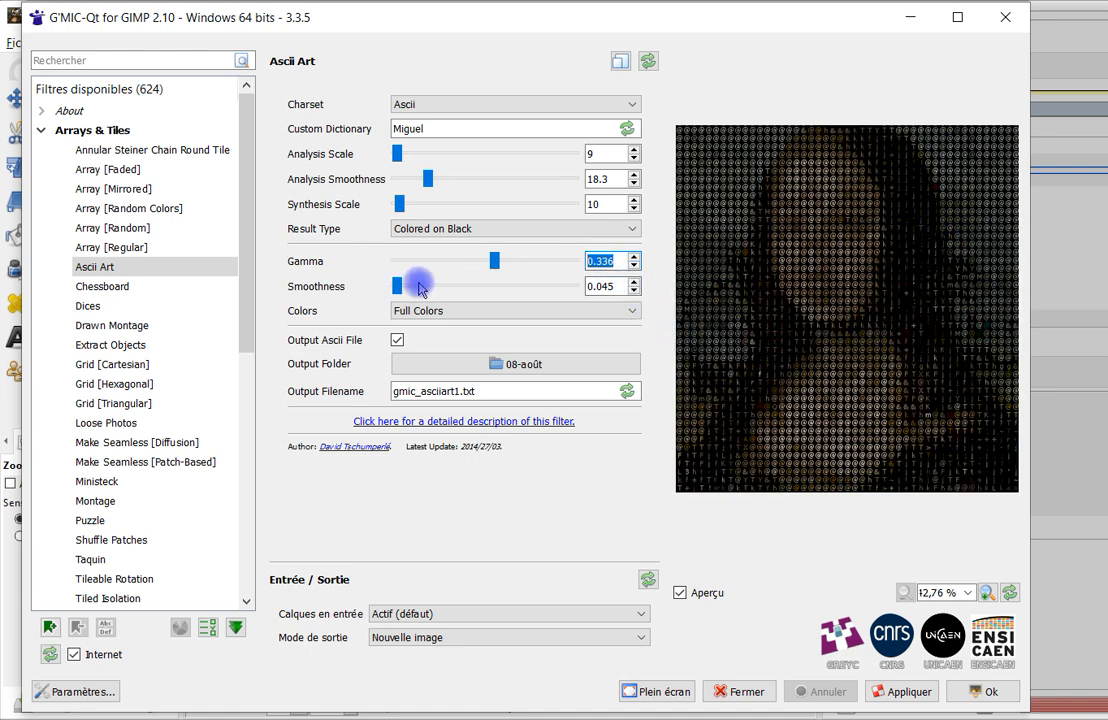
pyautogui.moveTo(397, 286); pyautogui.dragTo(422, 285)
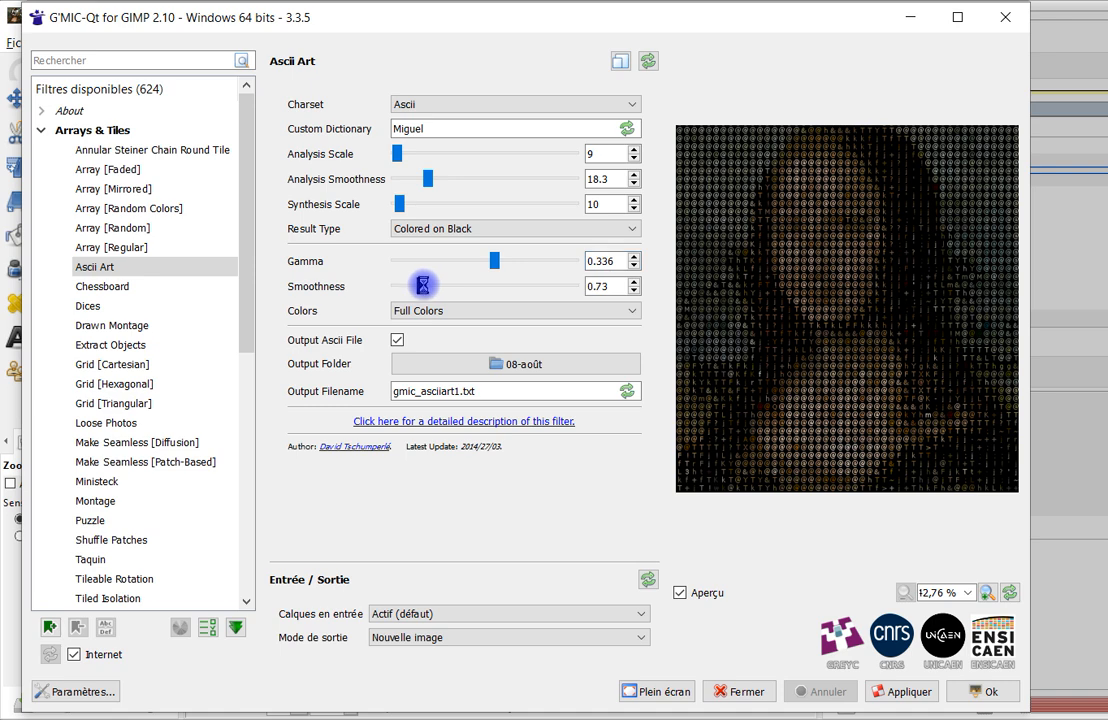
pyautogui.scroll(-3, 422, 287)
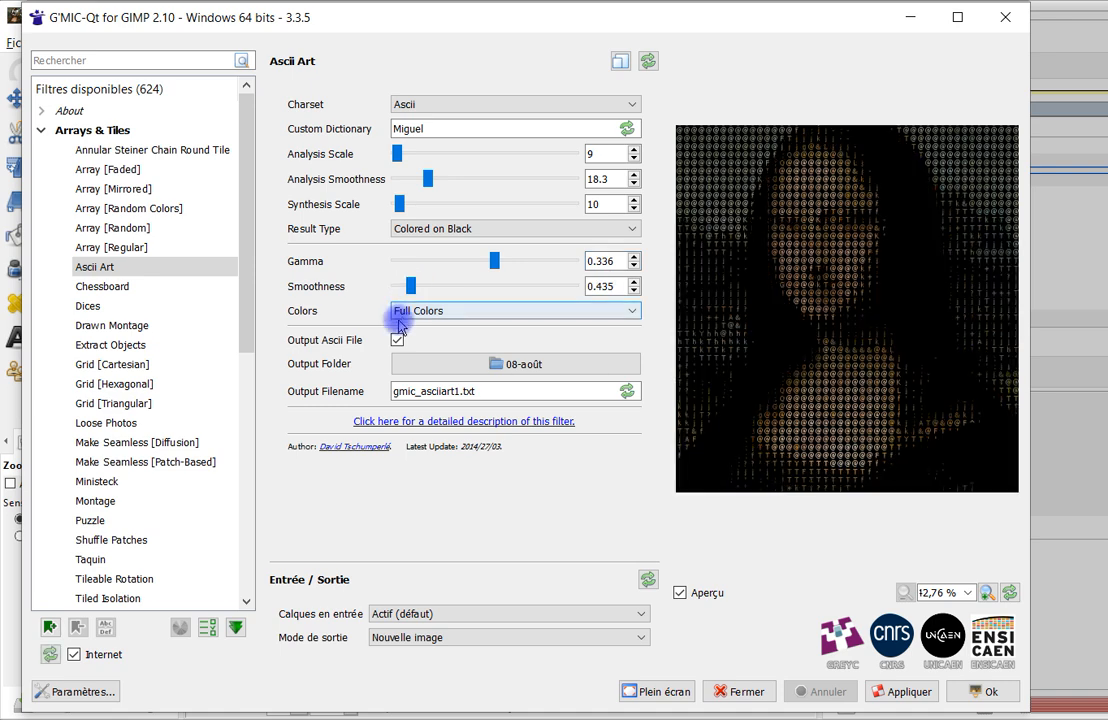
# Apply the filter to new images twice, once with Colors set to Grayscale and once with 16 Colors
pyautogui.click(421, 311)
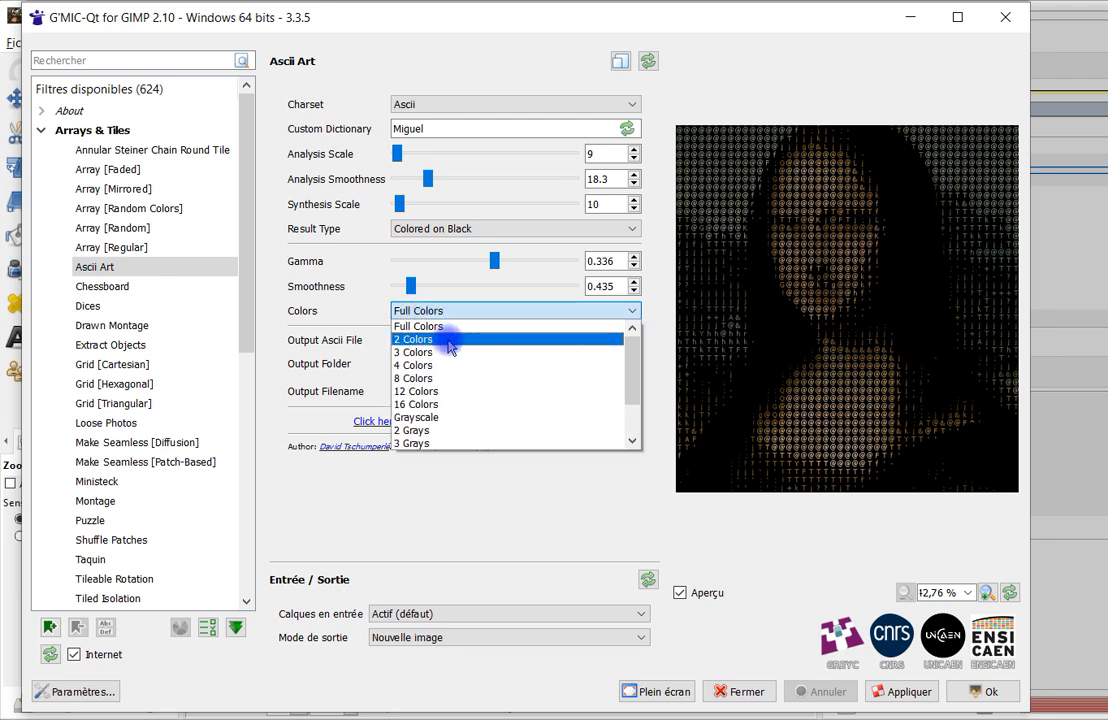
pyautogui.click(455, 418)
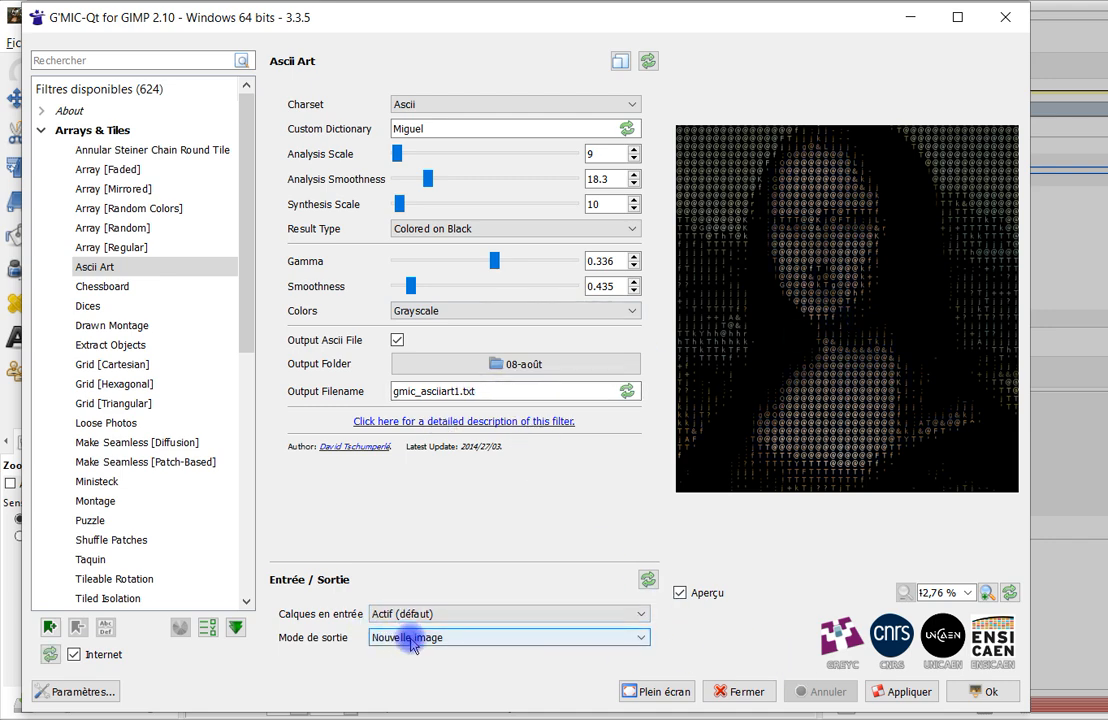
pyautogui.click(905, 691)
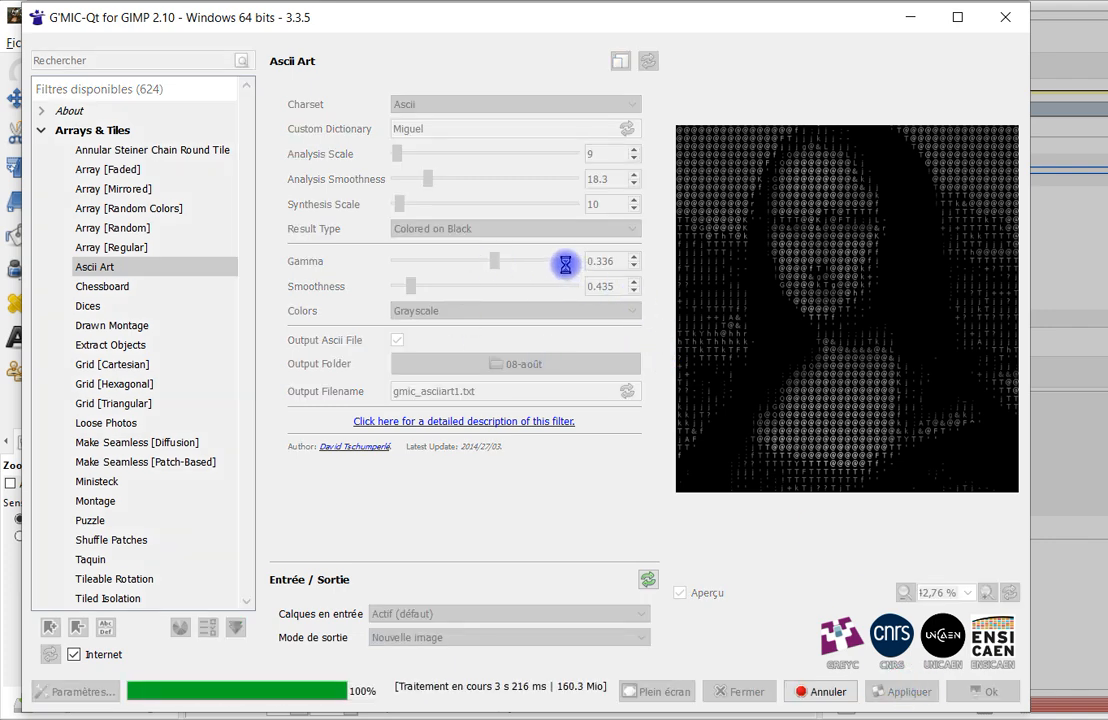
pyautogui.click(503, 313)
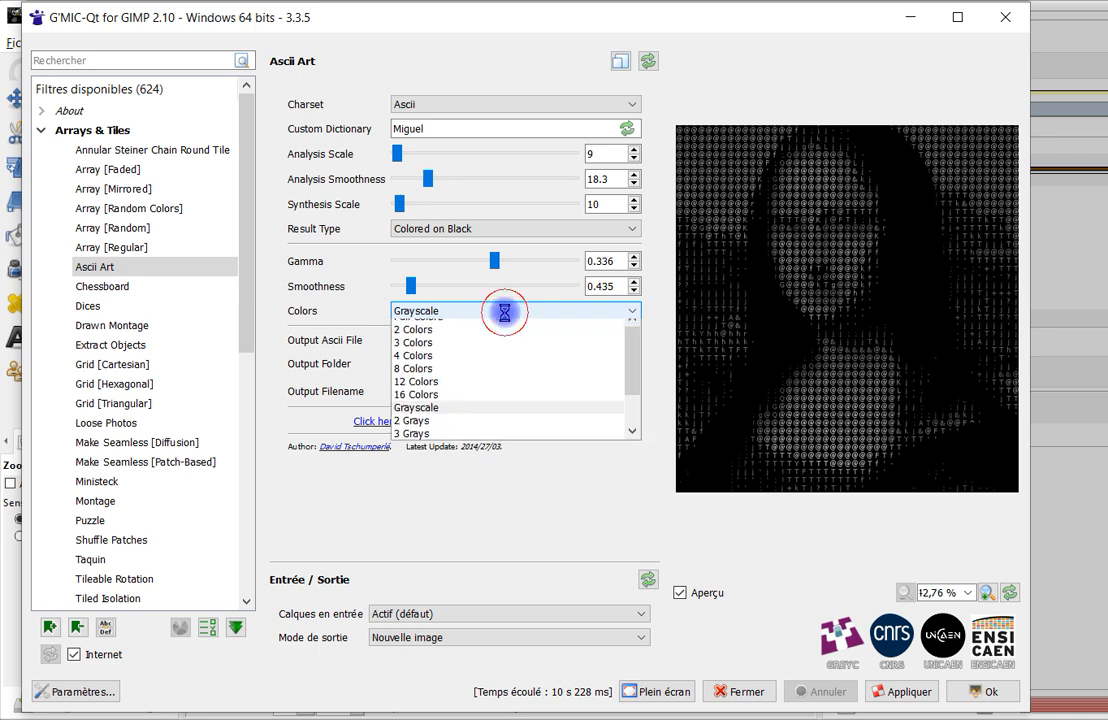
pyautogui.click(485, 404)
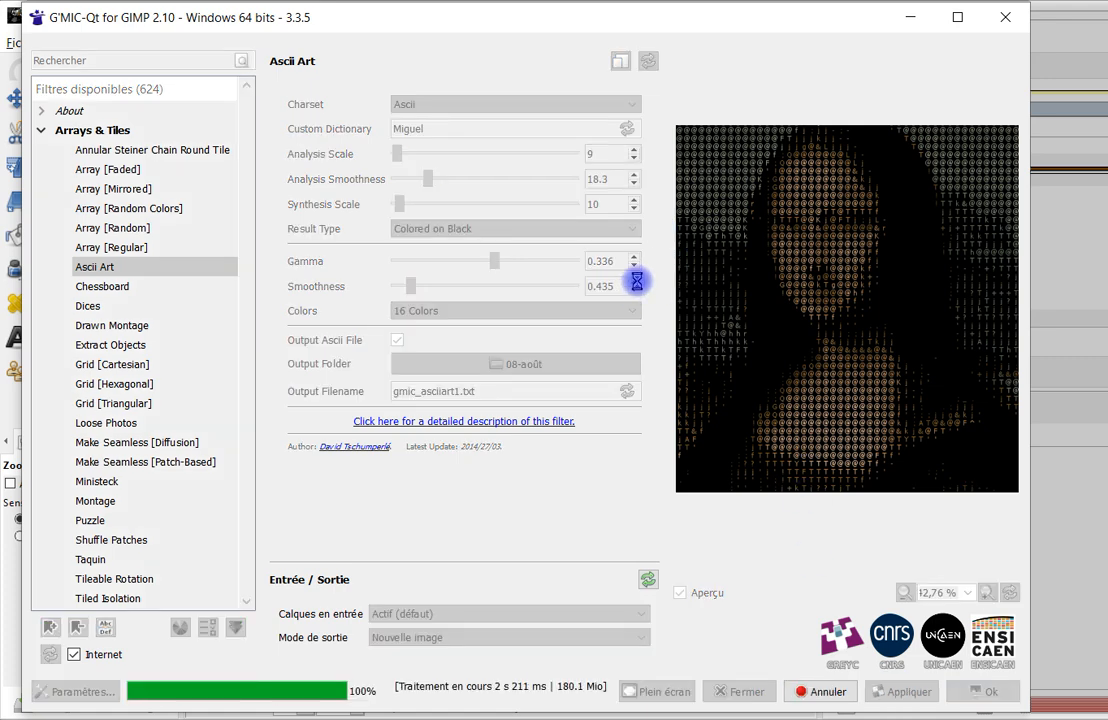
# Try the 2 Colors and 3 Colors options in the filter preview
pyautogui.click(497, 310)
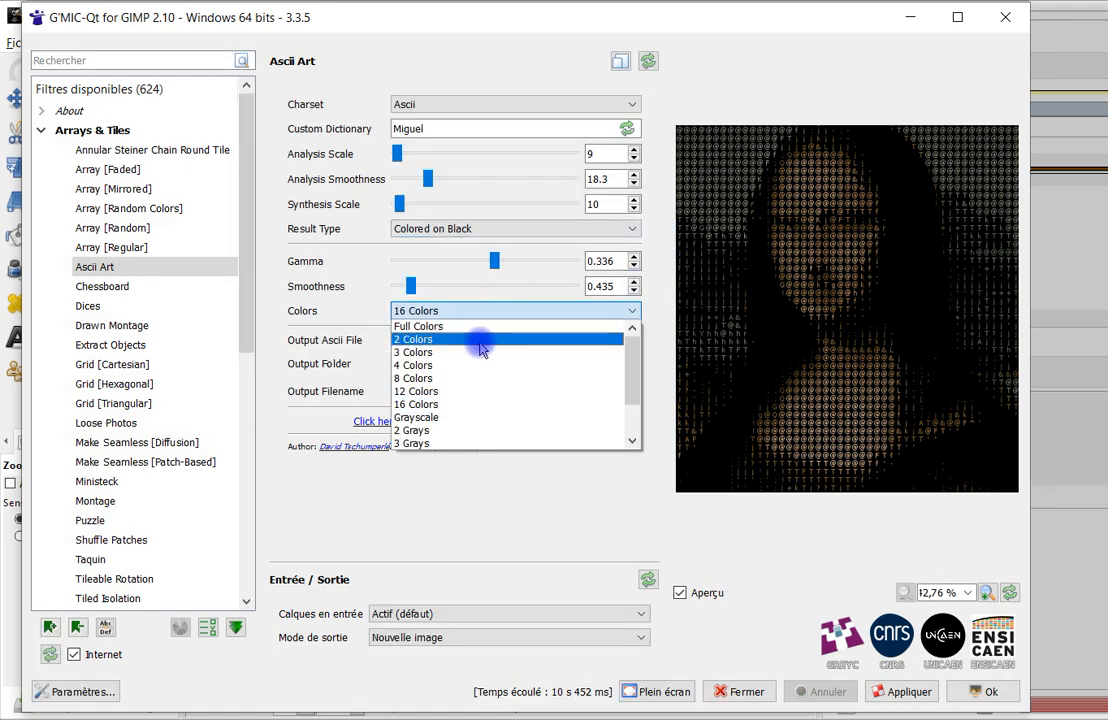
pyautogui.click(482, 343)
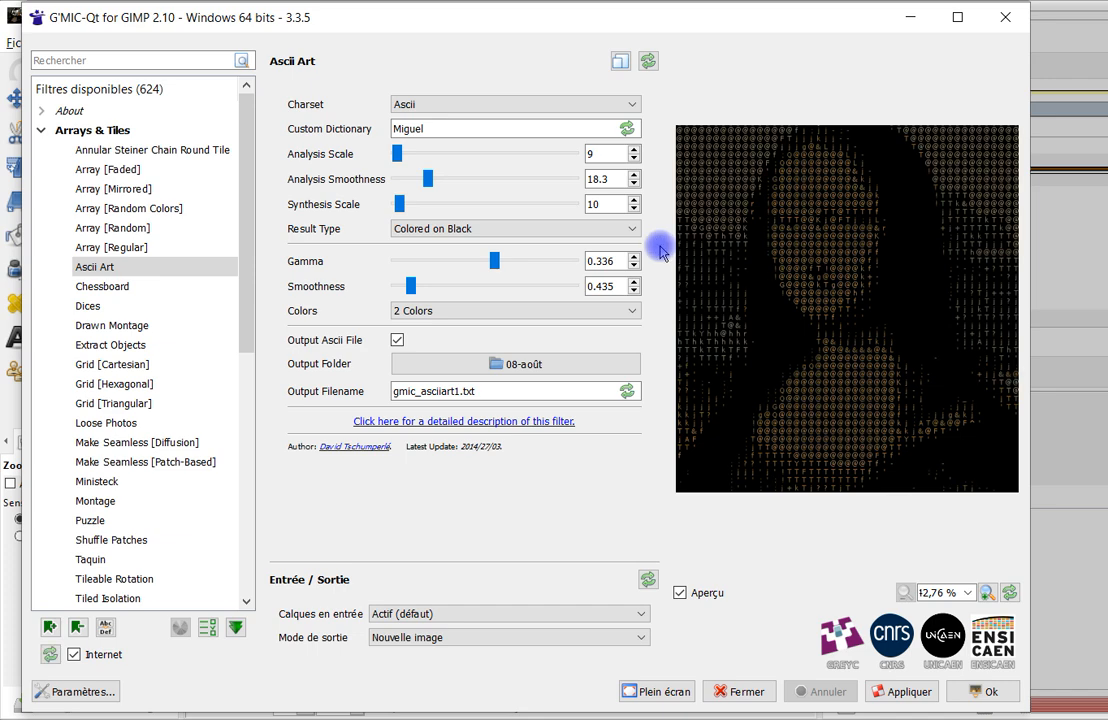
pyautogui.click(470, 316)
pyautogui.click(480, 346)
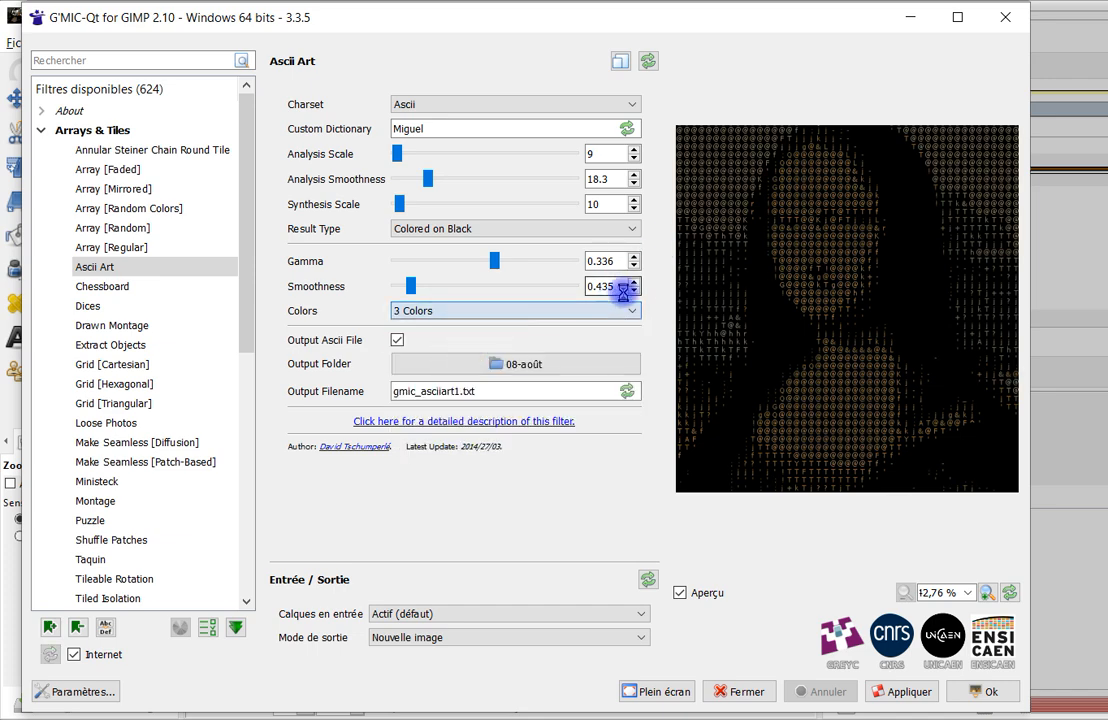
# Set Colors to 3 Grays, apply the filter to a new image, and close the G'MIC-Qt window
pyautogui.click(455, 310)
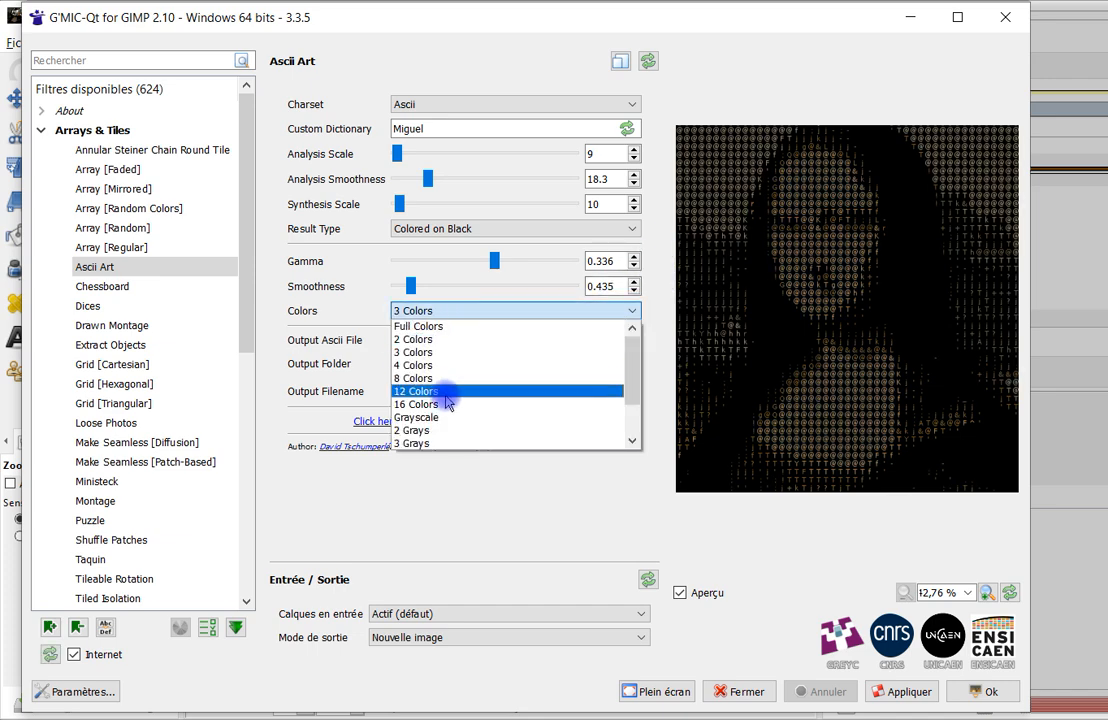
pyautogui.click(507, 436)
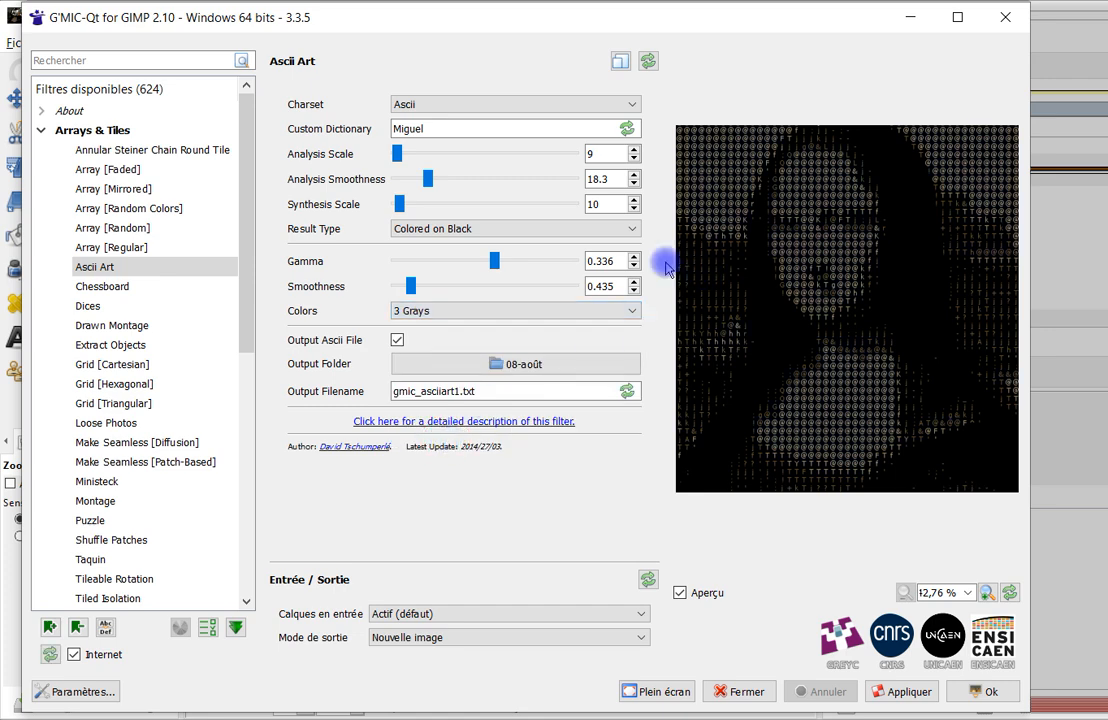
pyautogui.click(902, 692)
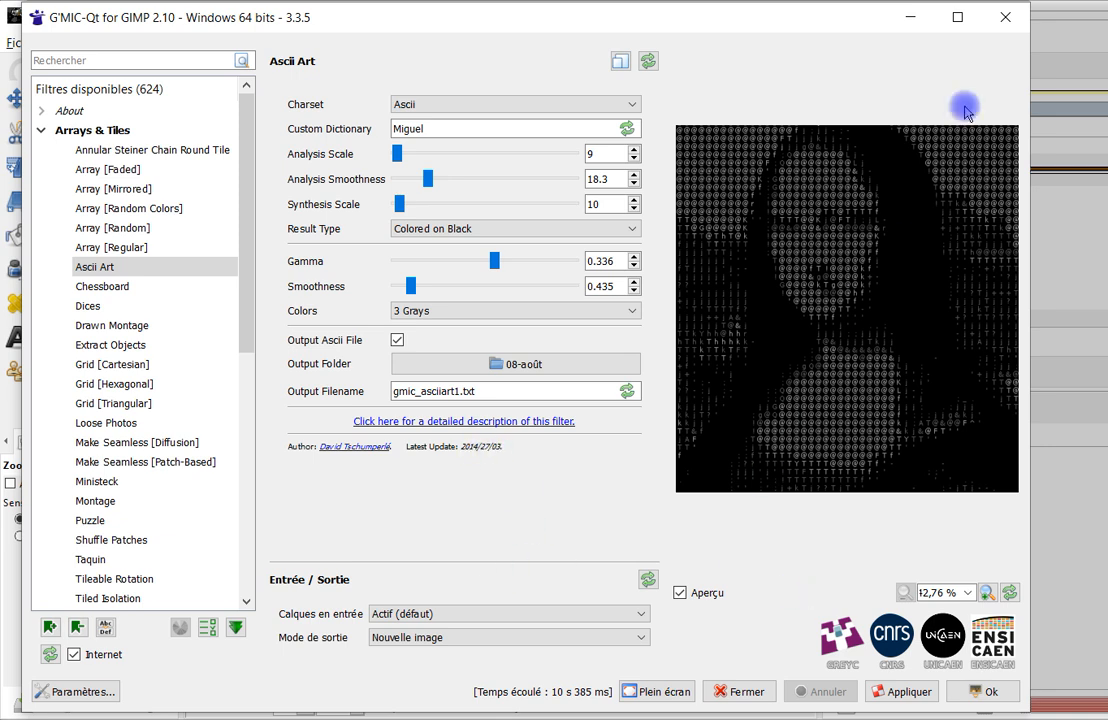
pyautogui.click(1000, 27)
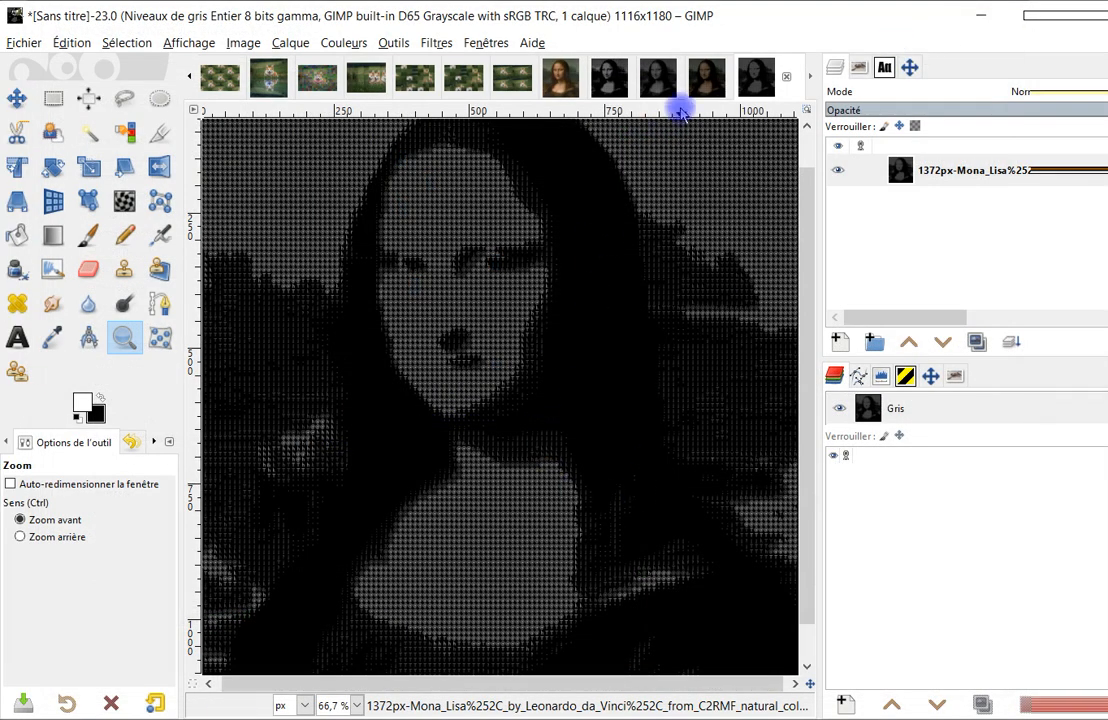
# Inspect the 3 Grays ASCII art image, then close it and discard its changes
pyautogui.moveTo(500, 270); pyautogui.dragTo(471, 279)
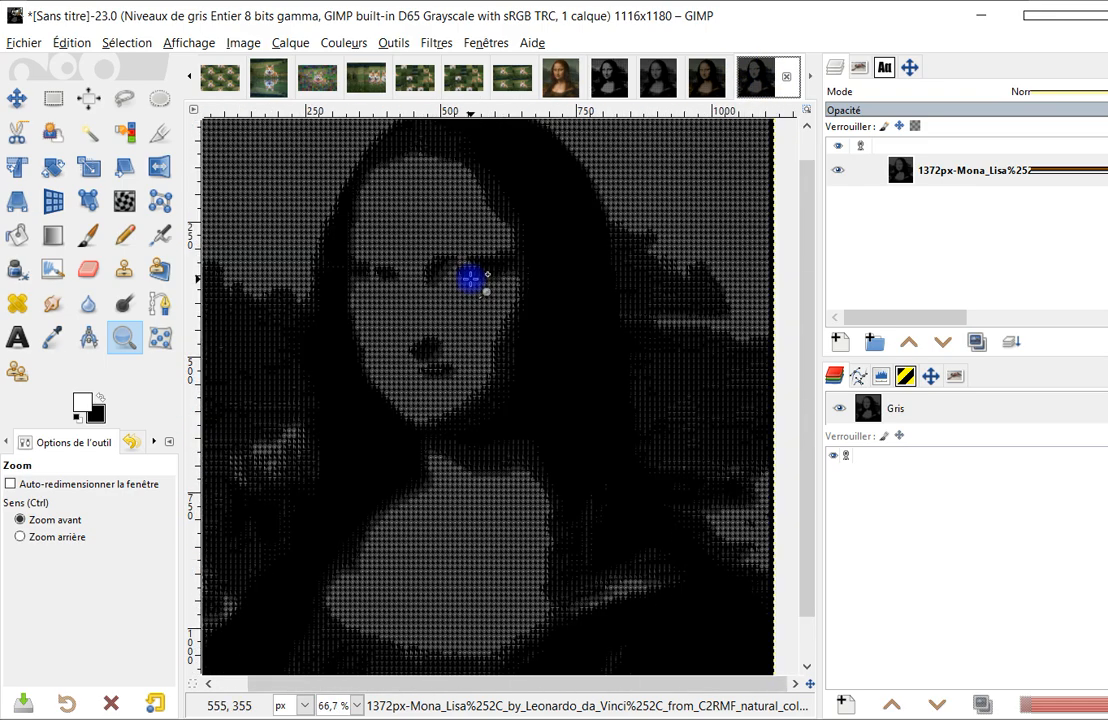
pyautogui.click(786, 76)
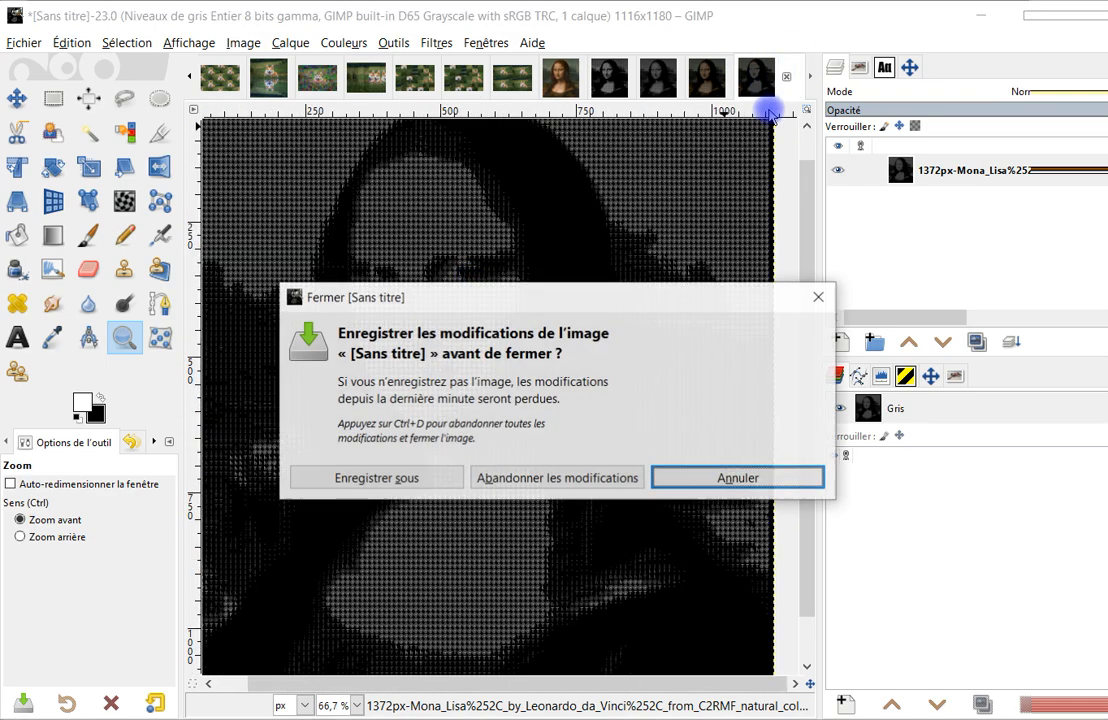
pyautogui.click(591, 477)
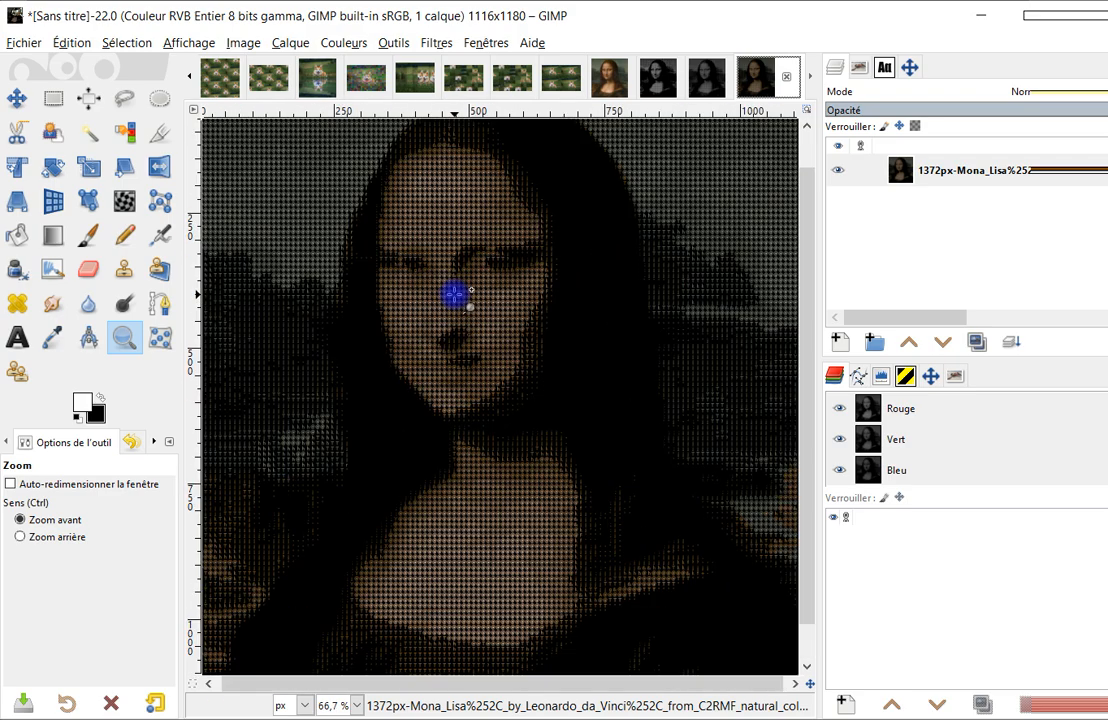
# Compare the Grayscale result with the first white-on-black ASCII art image, examining the latter's facial characters up close
pyautogui.click(706, 77)
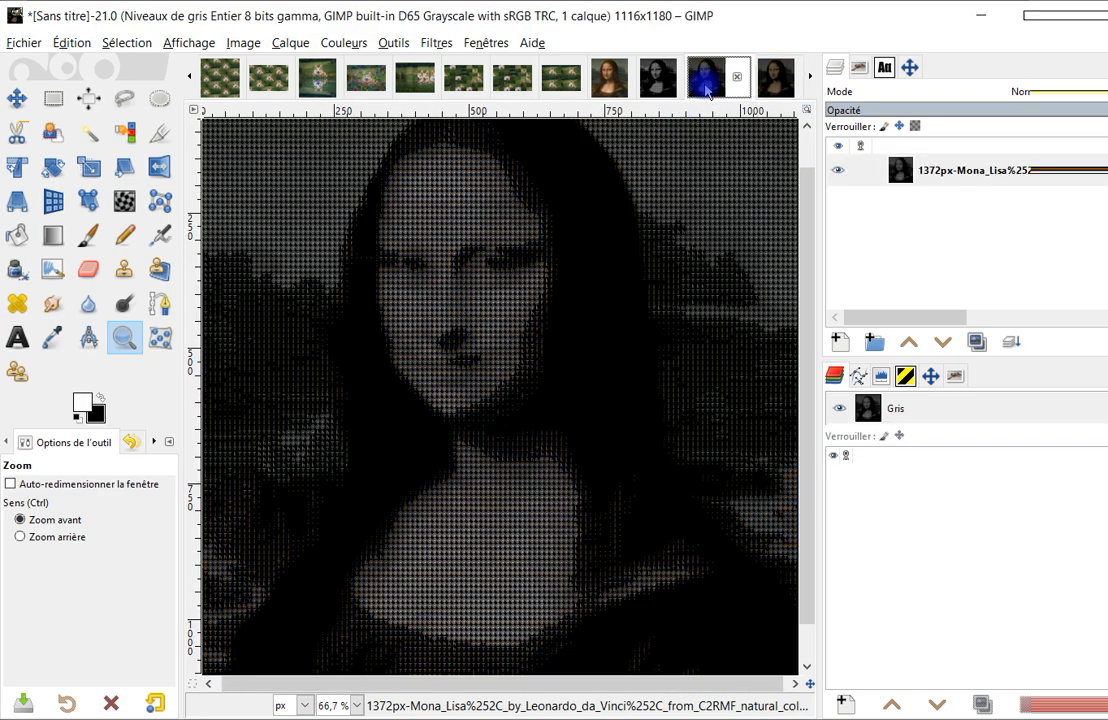
pyautogui.click(658, 79)
pyautogui.doubleClick(397, 328)
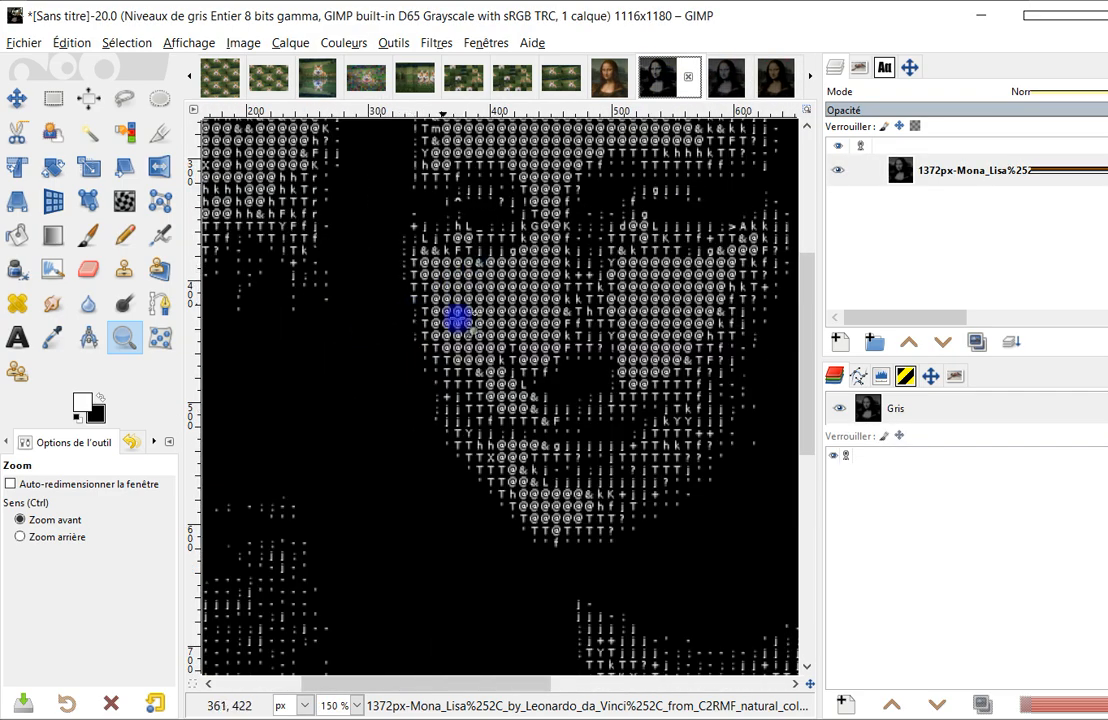
pyautogui.click(490, 342)
pyautogui.scroll(-4, 491, 335)
pyautogui.scroll(1, 574, 309)
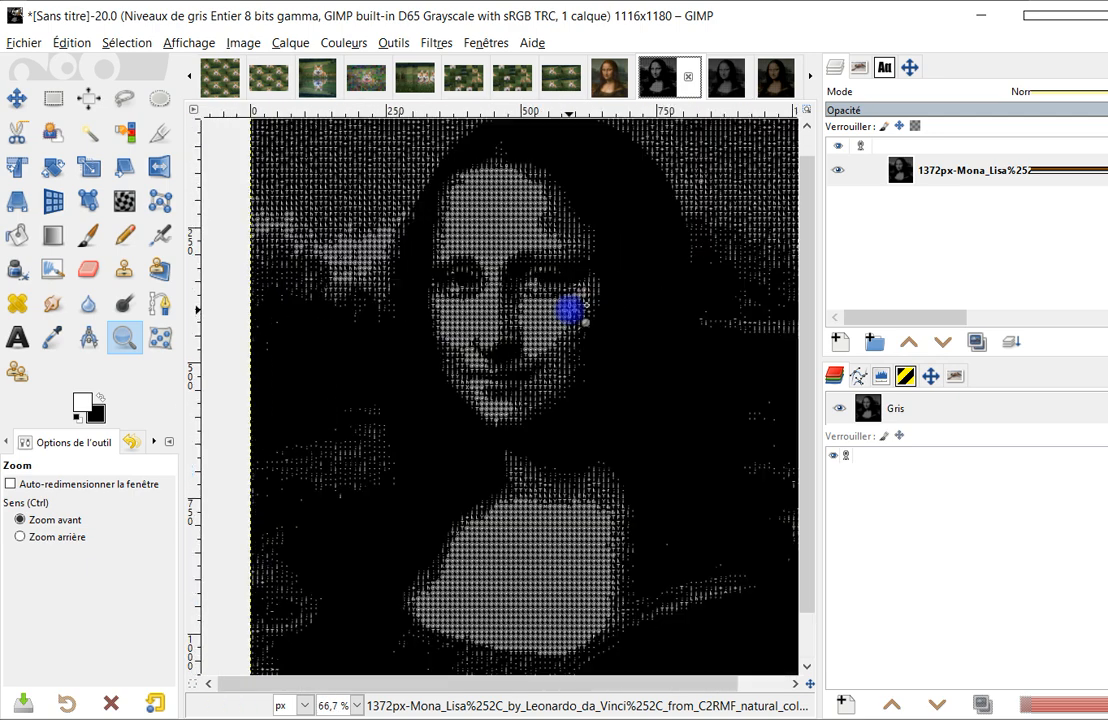
# Inspect the characters around the face in the Grayscale ASCII art image up close
pyautogui.click(722, 78)
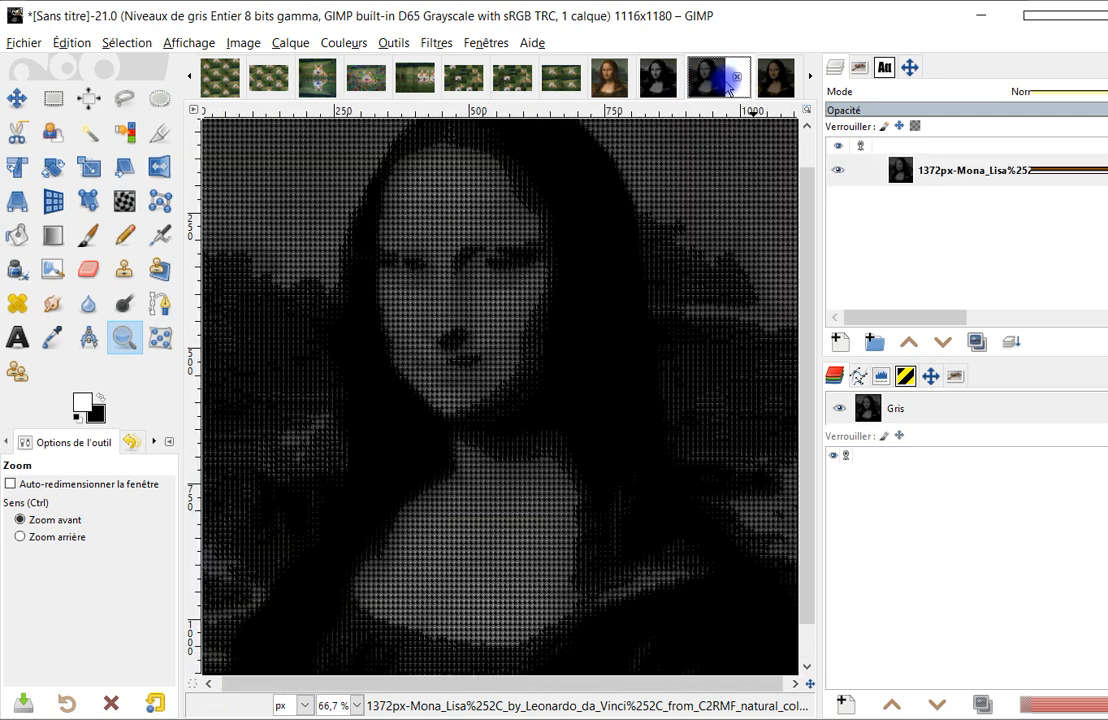
pyautogui.scroll(-1, 517, 330)
pyautogui.scroll(1, 497, 314)
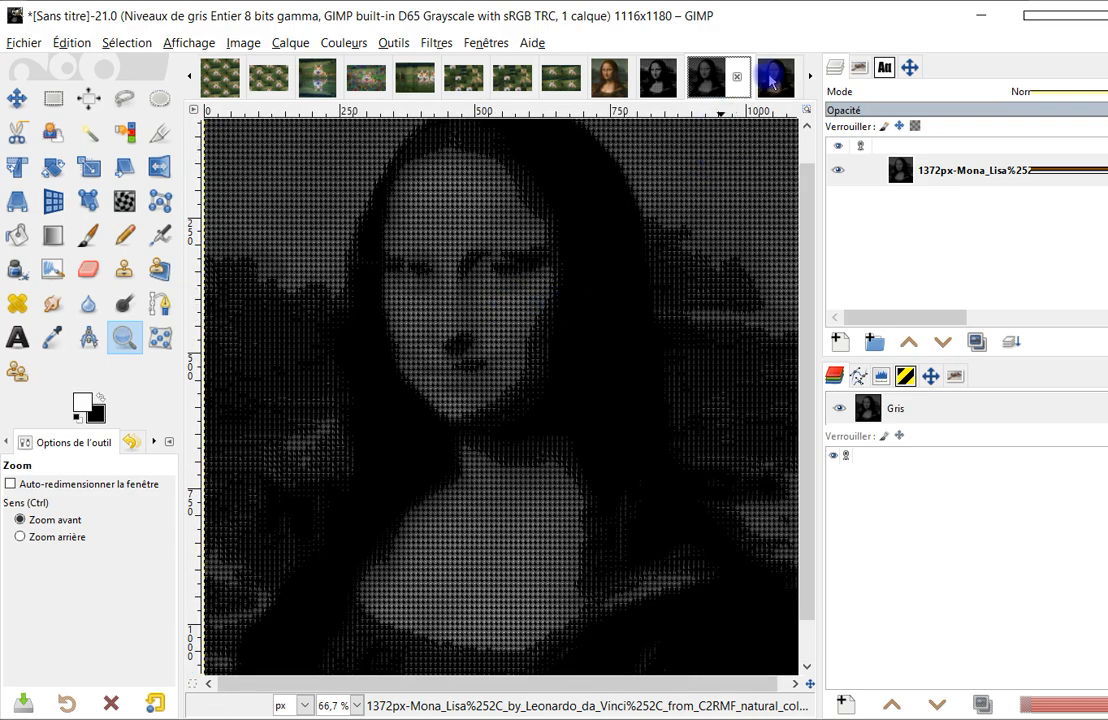
pyautogui.scroll(1, 535, 310)
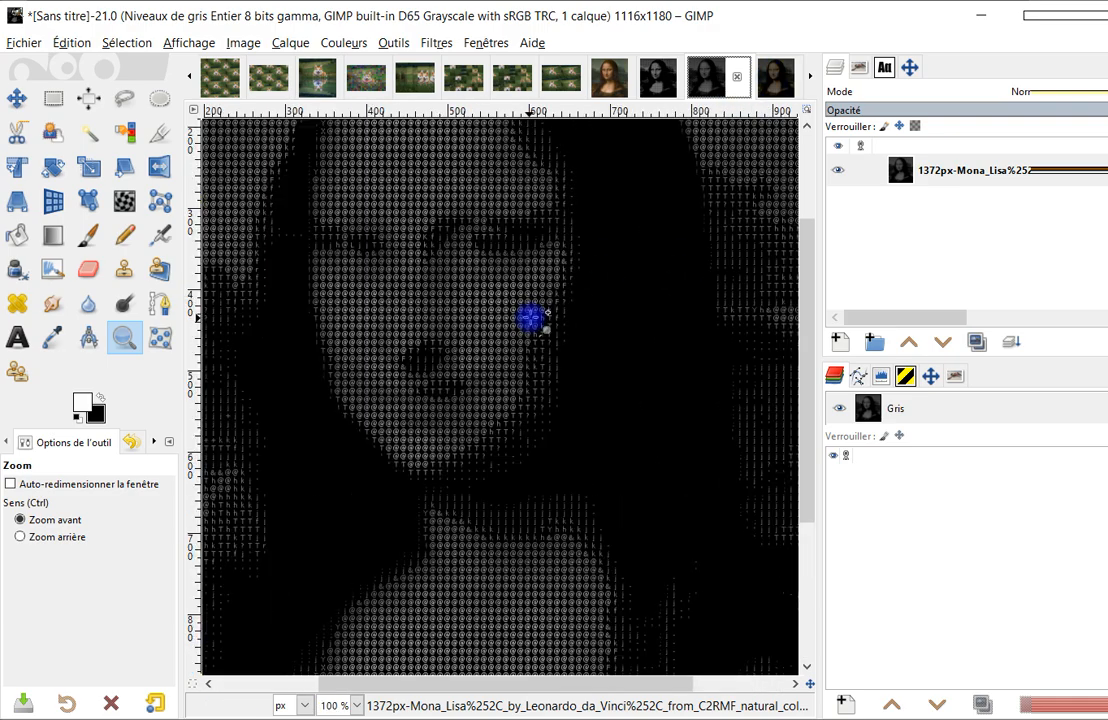
pyautogui.scroll(-2, 526, 316)
pyautogui.scroll(1, 558, 304)
# Compare the white-on-black ASCII art image with the Grayscale version once more
pyautogui.click(655, 74)
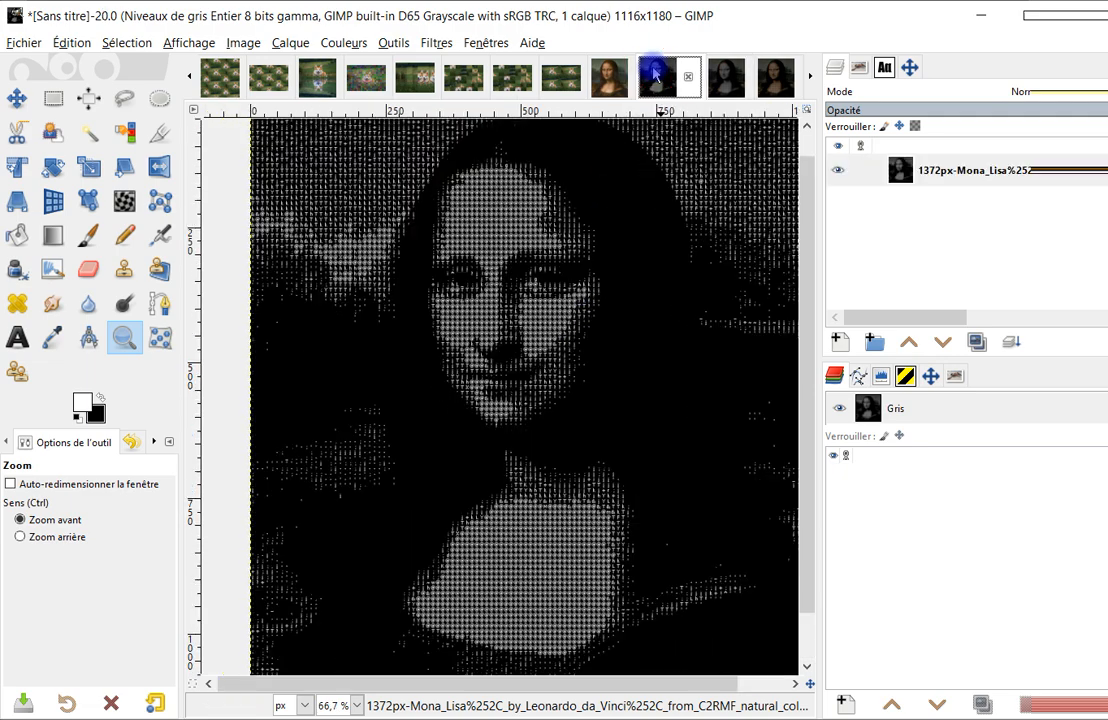
pyautogui.scroll(-1, 522, 423)
pyautogui.moveTo(621, 461); pyautogui.dragTo(571, 454)
pyautogui.click(735, 78)
# View the full-color ASCII art image as a whole and compare it with the Grayscale version
pyautogui.click(776, 82)
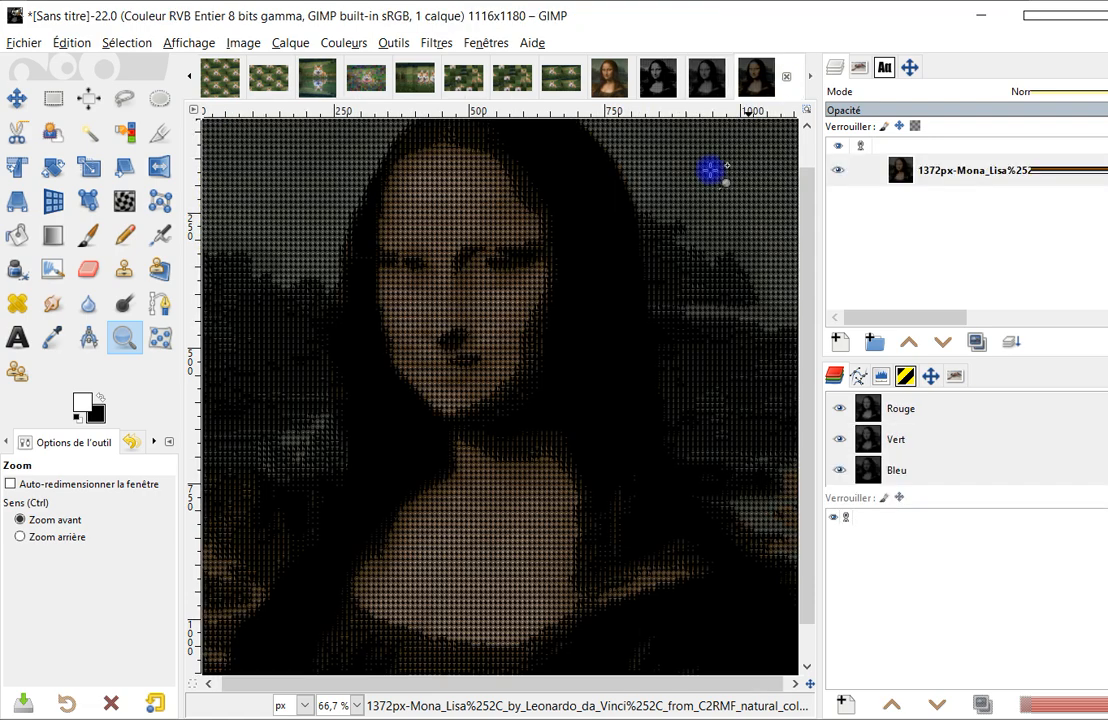
pyautogui.scroll(-1, 636, 310)
pyautogui.moveTo(655, 314); pyautogui.dragTo(611, 324)
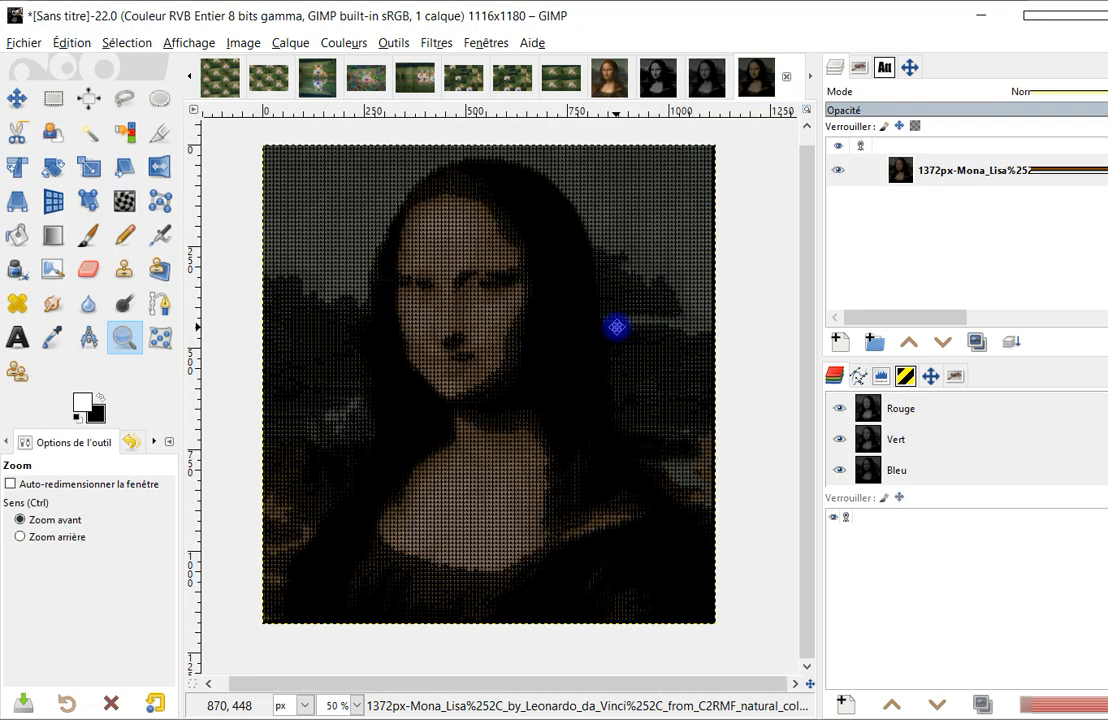
pyautogui.moveTo(258, 139); pyautogui.dragTo(732, 638)
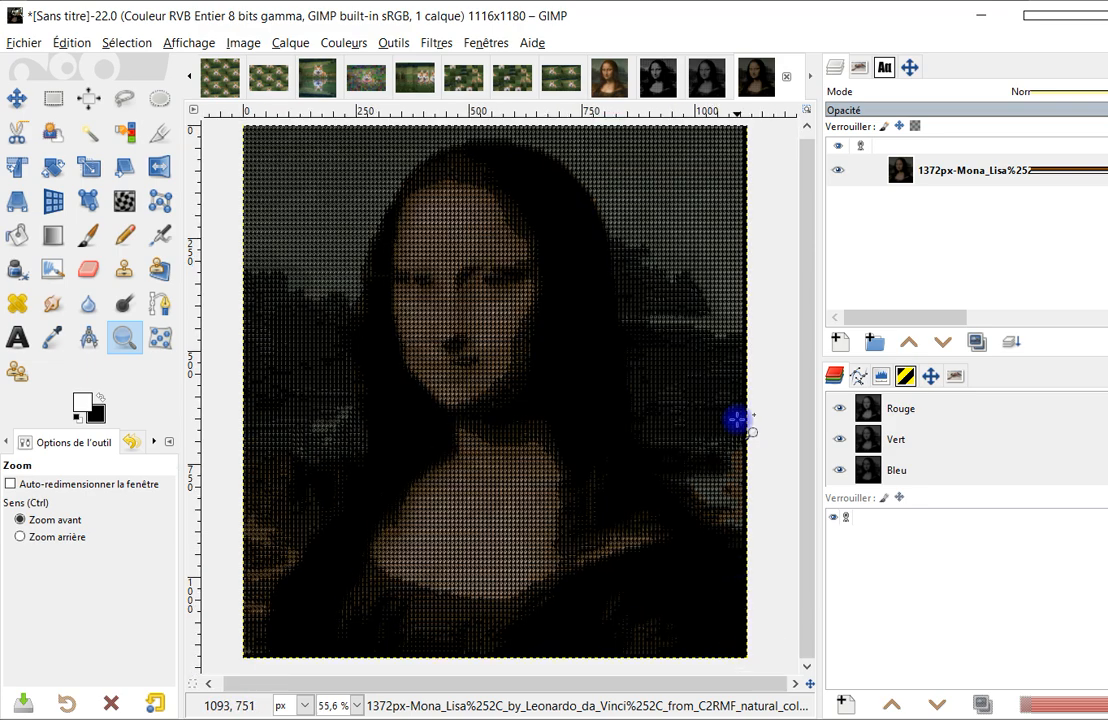
pyautogui.click(704, 80)
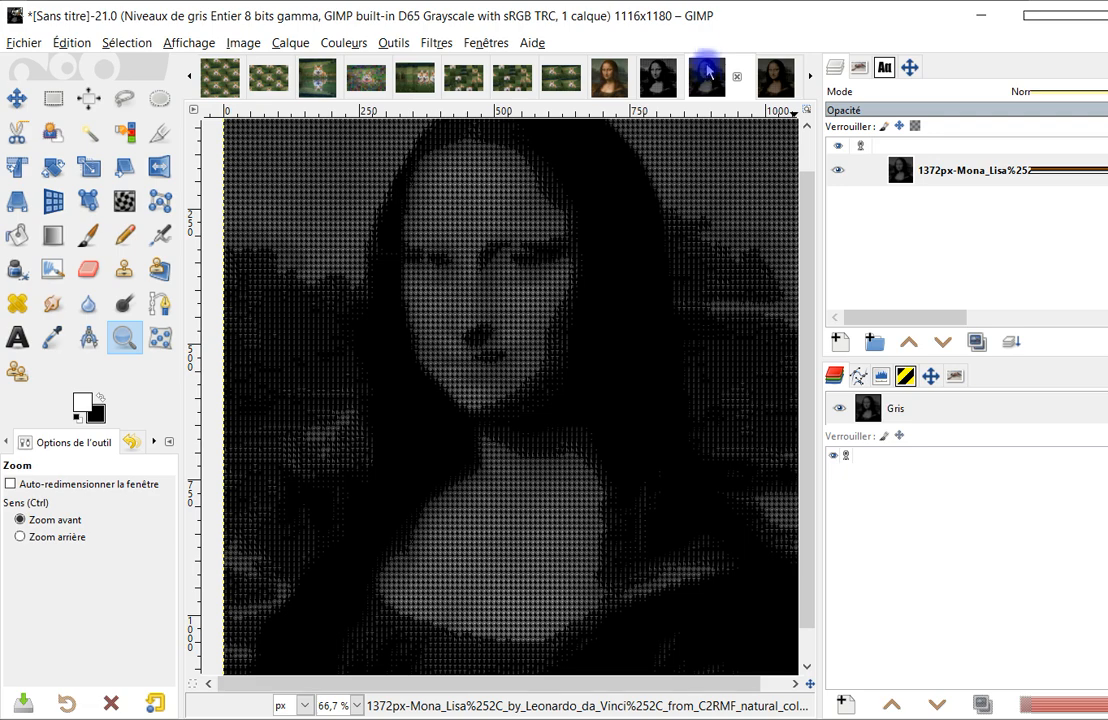